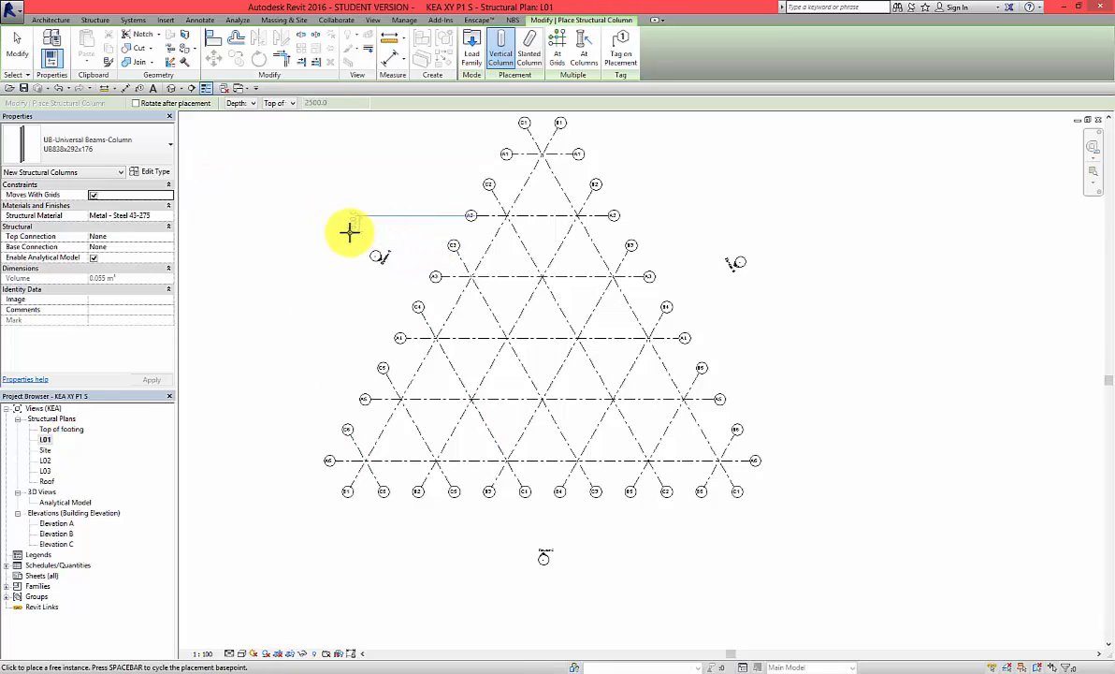
Step: Load the Concrete Round family from the Concrete folder of the UK Structural Columns library
{"action": "left_click", "coordinate": [172, 151]}
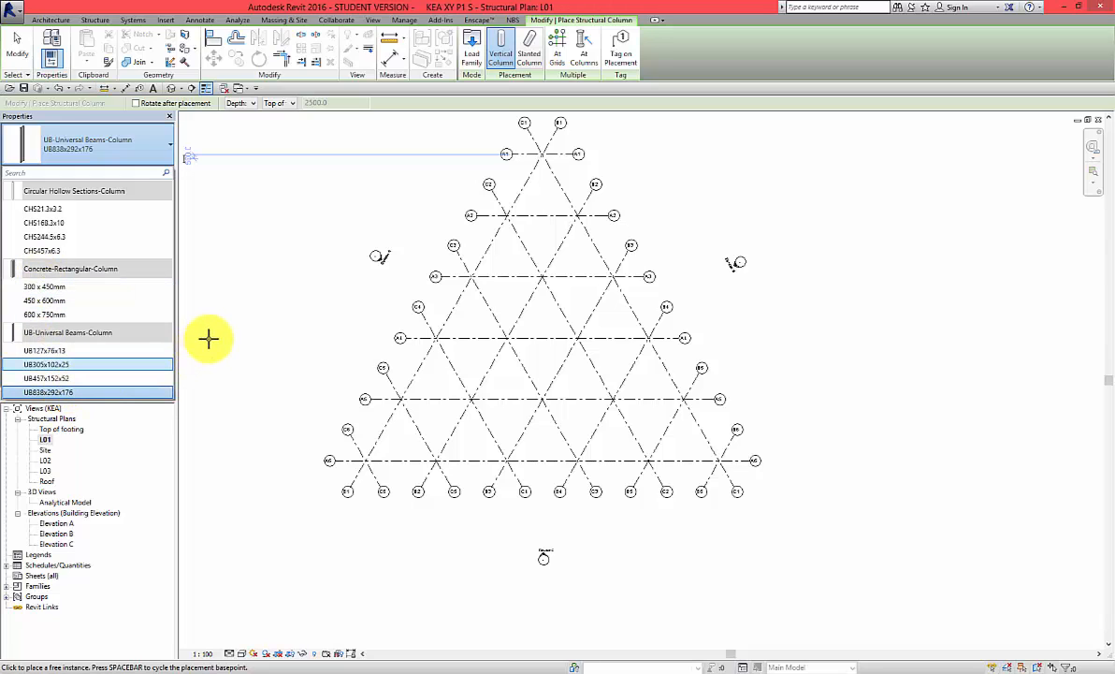
{"action": "left_click", "coordinate": [475, 60]}
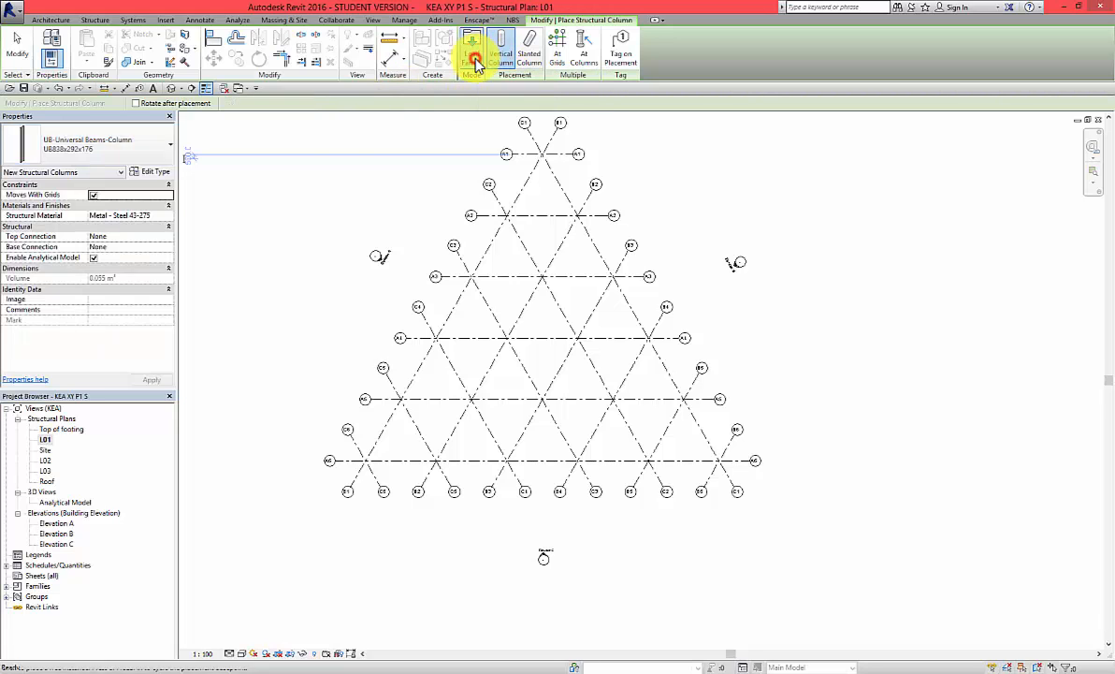
{"action": "left_click_drag", "start_coordinate": [361, 60], "coordinate": [515, 198]}
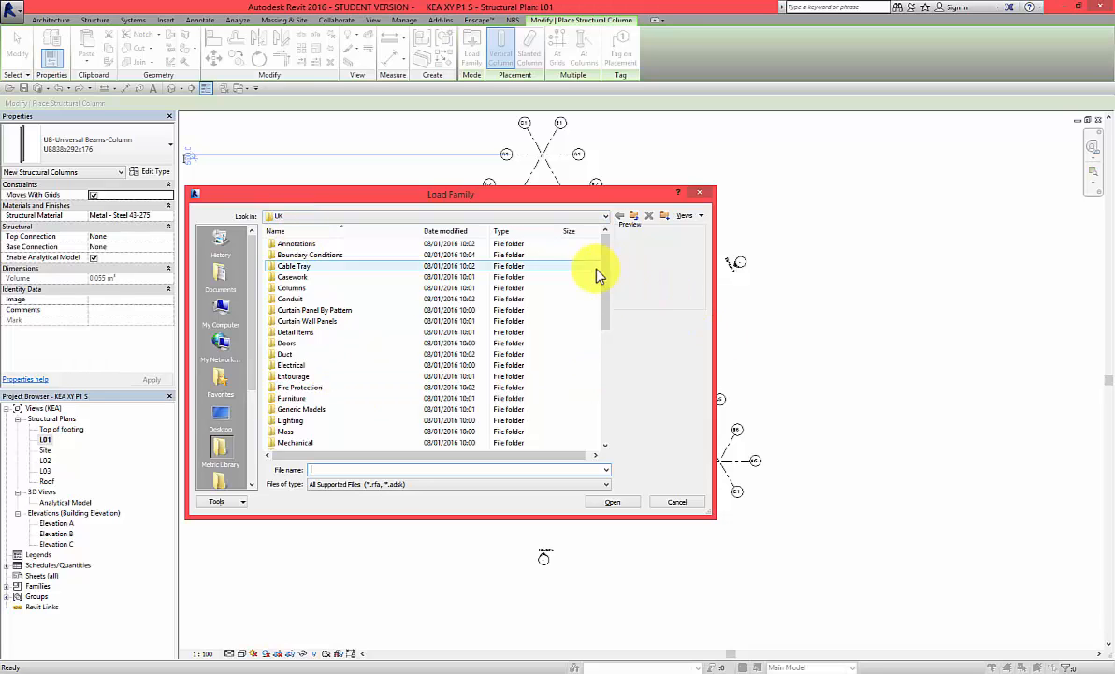
{"action": "left_click_drag", "start_coordinate": [604, 272], "coordinate": [612, 368]}
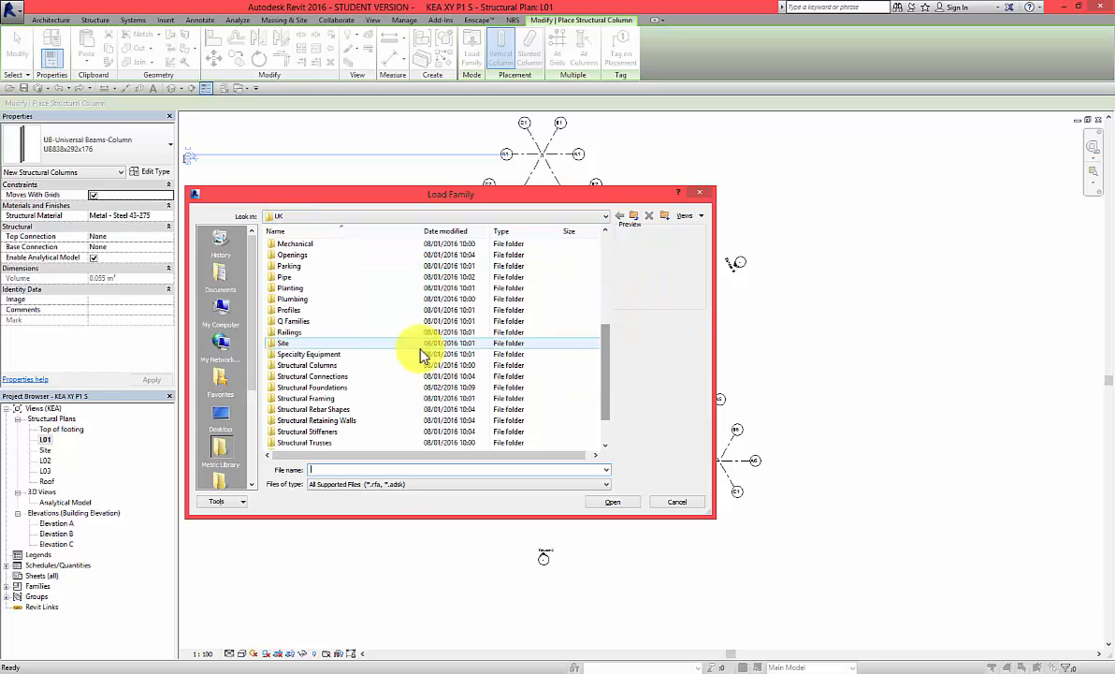
{"action": "double_click", "coordinate": [340, 367]}
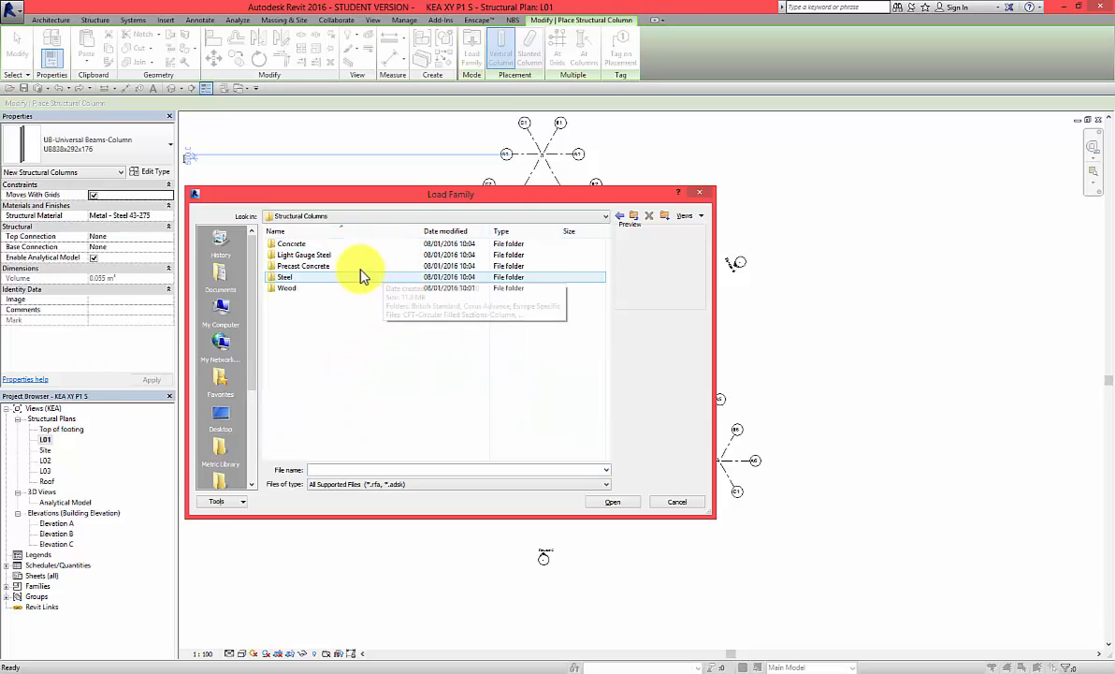
{"action": "double_click", "coordinate": [299, 244]}
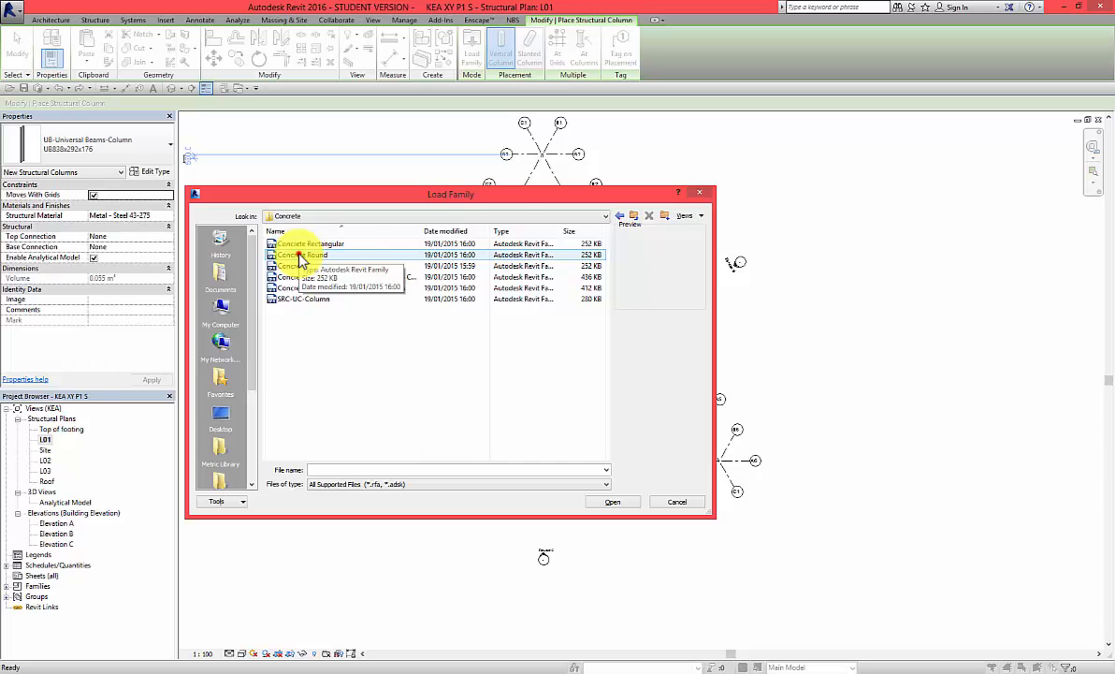
{"action": "left_click", "coordinate": [300, 256]}
{"action": "left_click", "coordinate": [606, 502]}
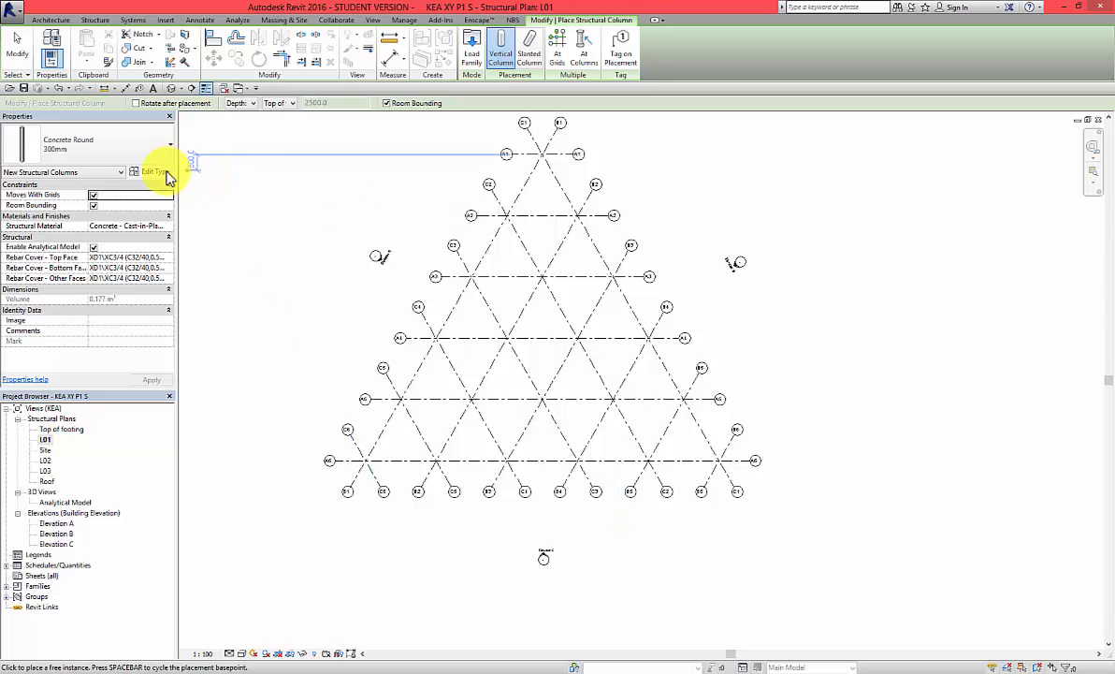
Step: Review the type properties of the 300mm Concrete Round column, then leave them unchanged and exit column placement
{"action": "left_click", "coordinate": [154, 172]}
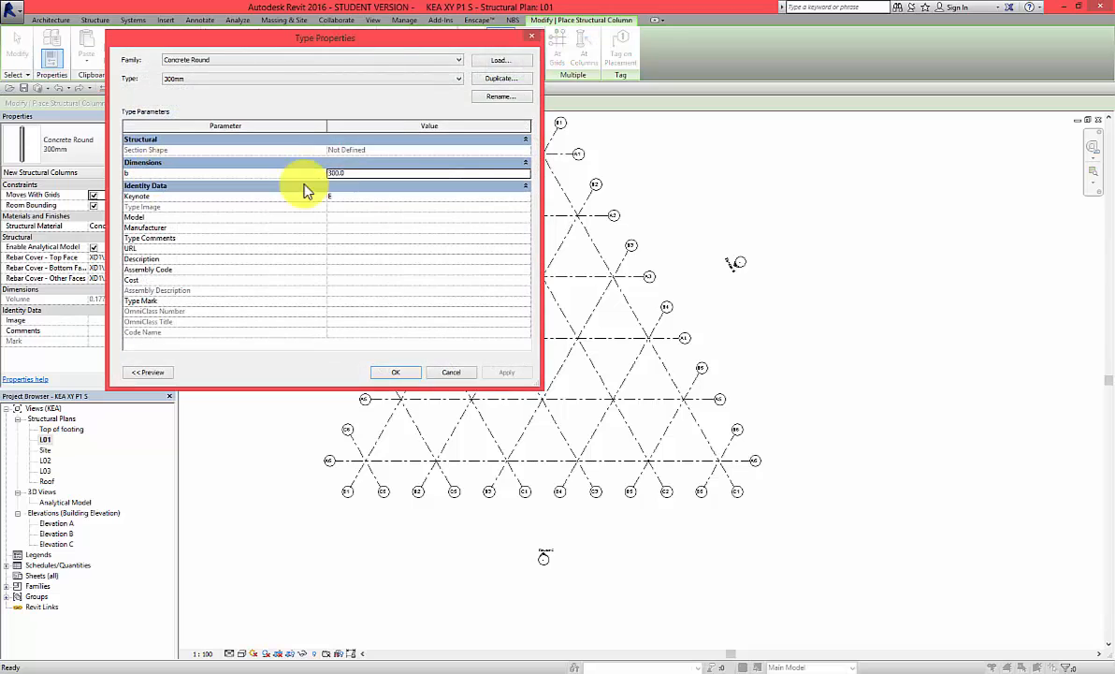
{"action": "left_click_drag", "start_coordinate": [382, 41], "coordinate": [501, 251]}
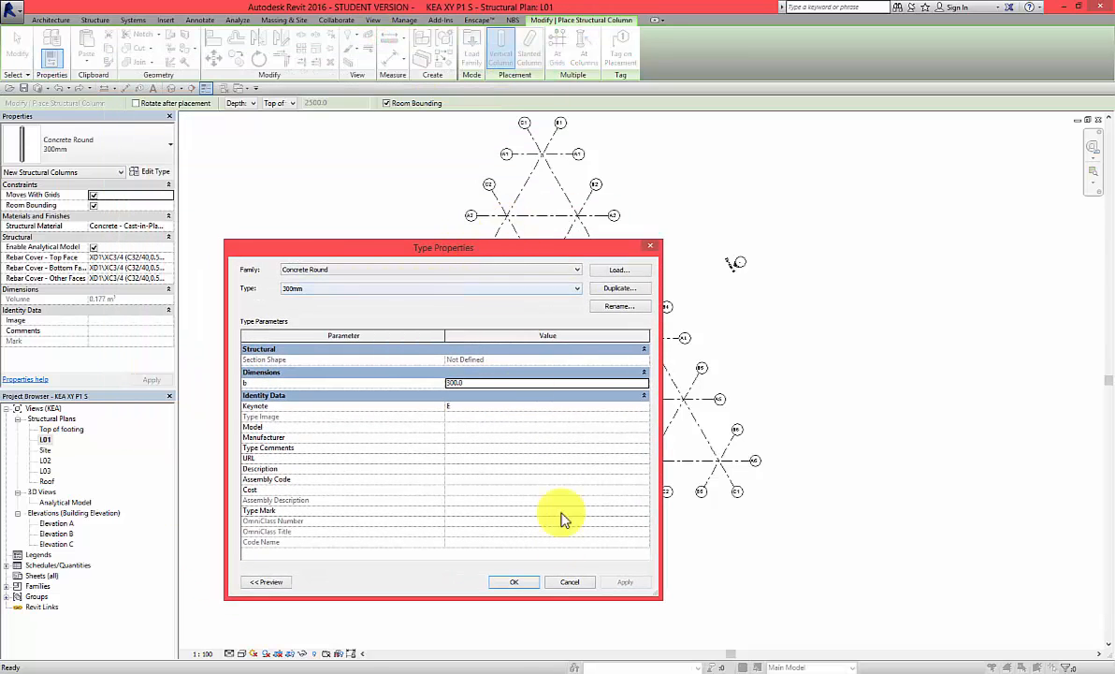
{"action": "left_click", "coordinate": [569, 582]}
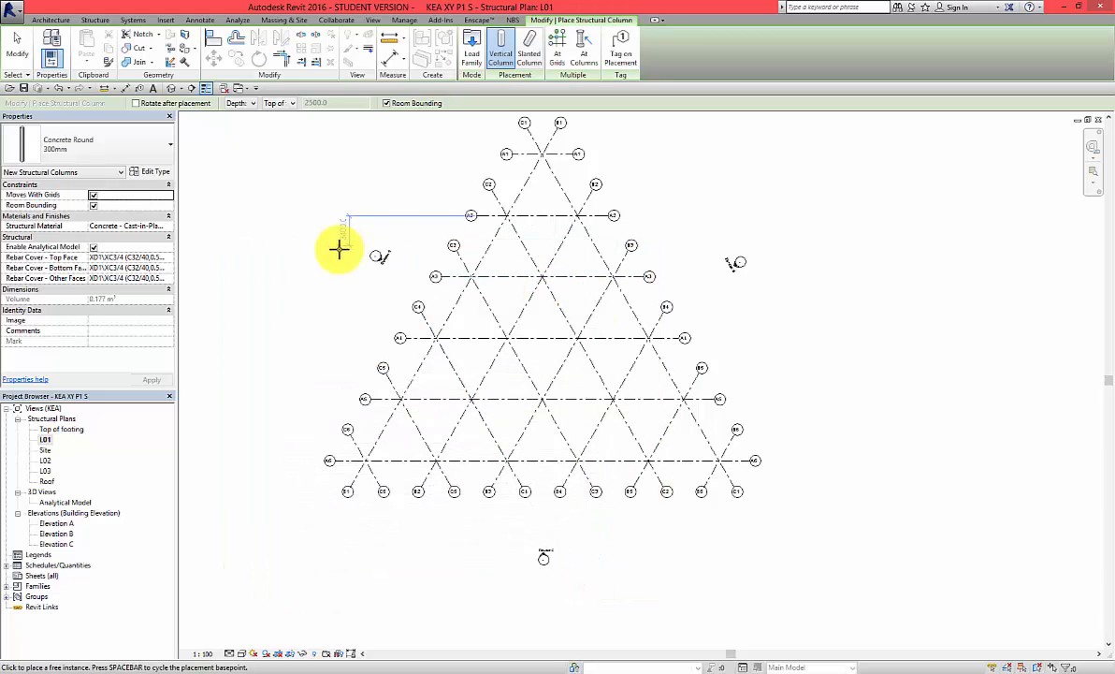
{"action": "key", "text": "Escape"}
{"action": "key", "text": "Escape"}
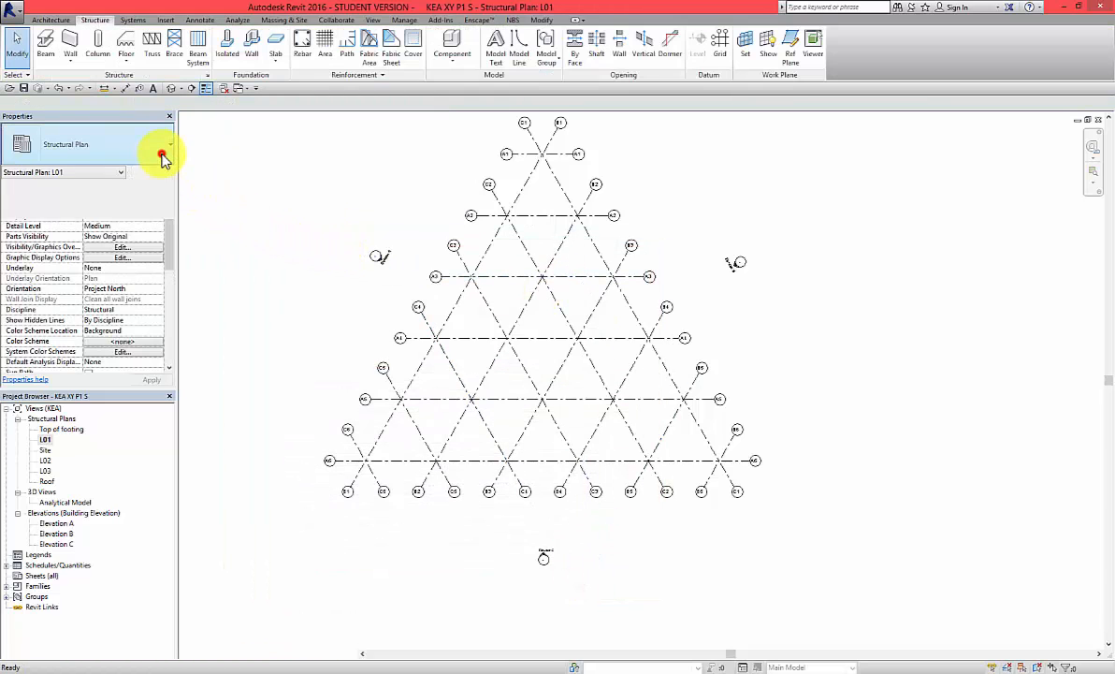
Step: Restart the structural Column command and choose the Concrete Round 450mm type
{"action": "left_click", "coordinate": [161, 155]}
{"action": "left_click", "coordinate": [162, 157]}
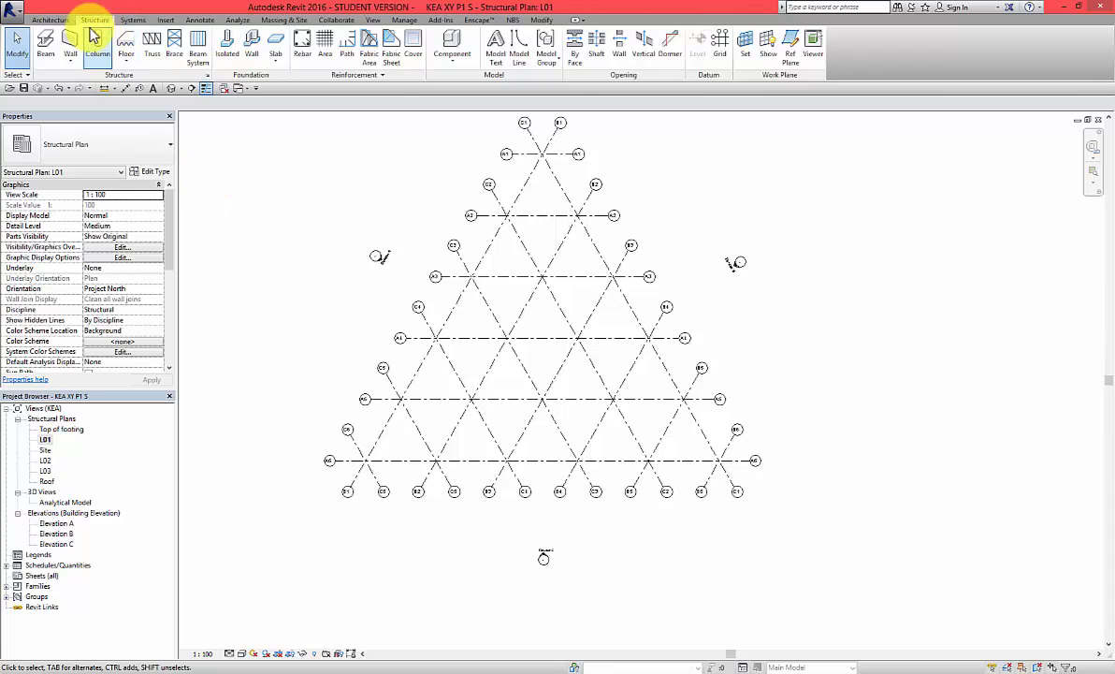
{"action": "left_click", "coordinate": [100, 54]}
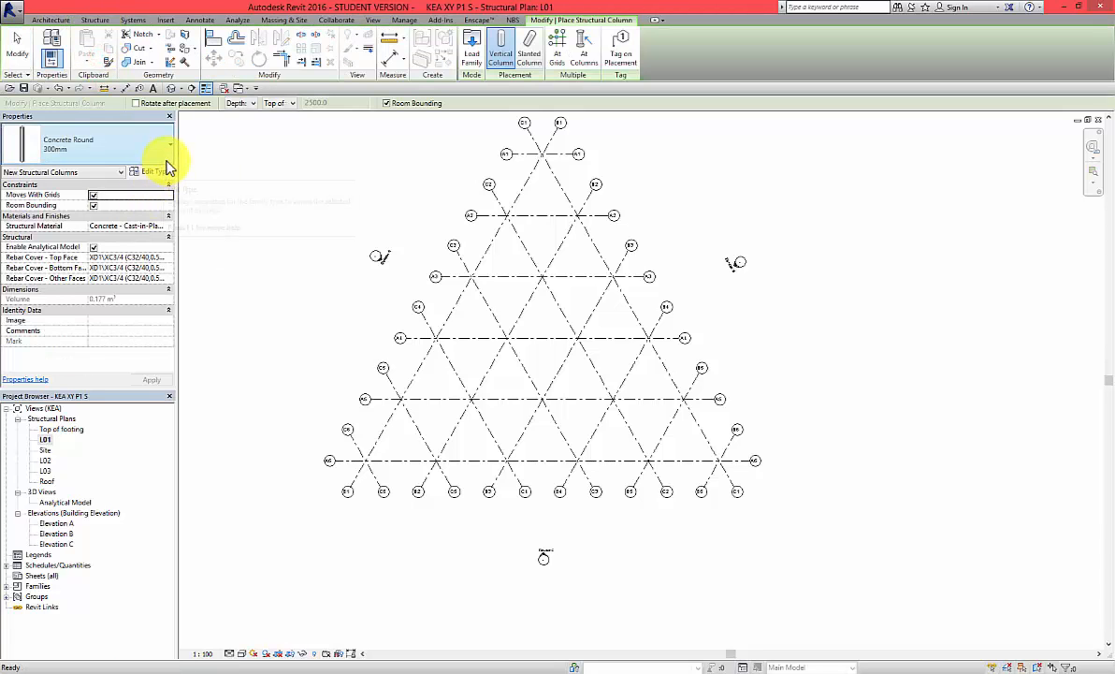
{"action": "left_click", "coordinate": [168, 161]}
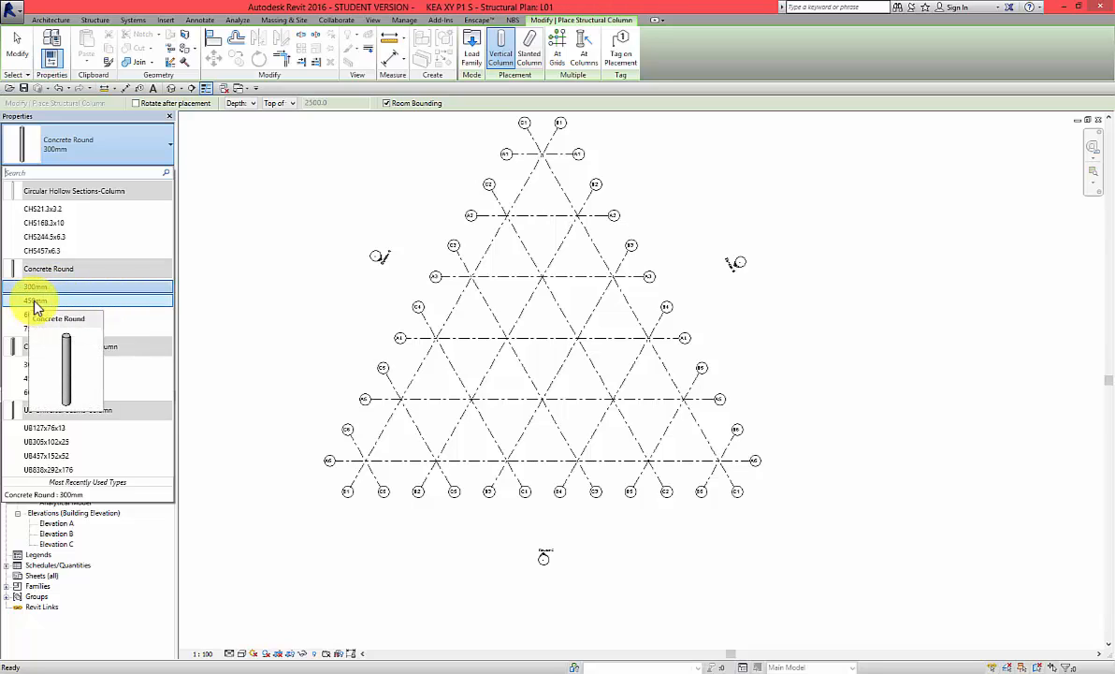
{"action": "left_click", "coordinate": [35, 301]}
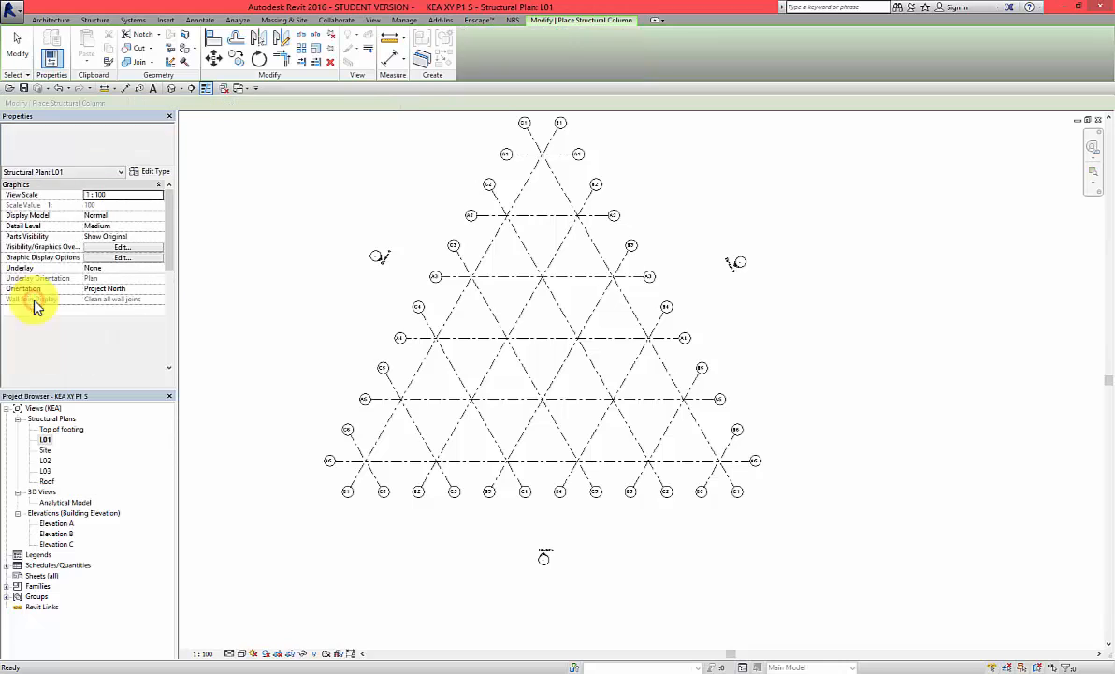
Step: Duplicate the 450mm Concrete Round column type under the name KEA 450mm
{"action": "left_click", "coordinate": [157, 173]}
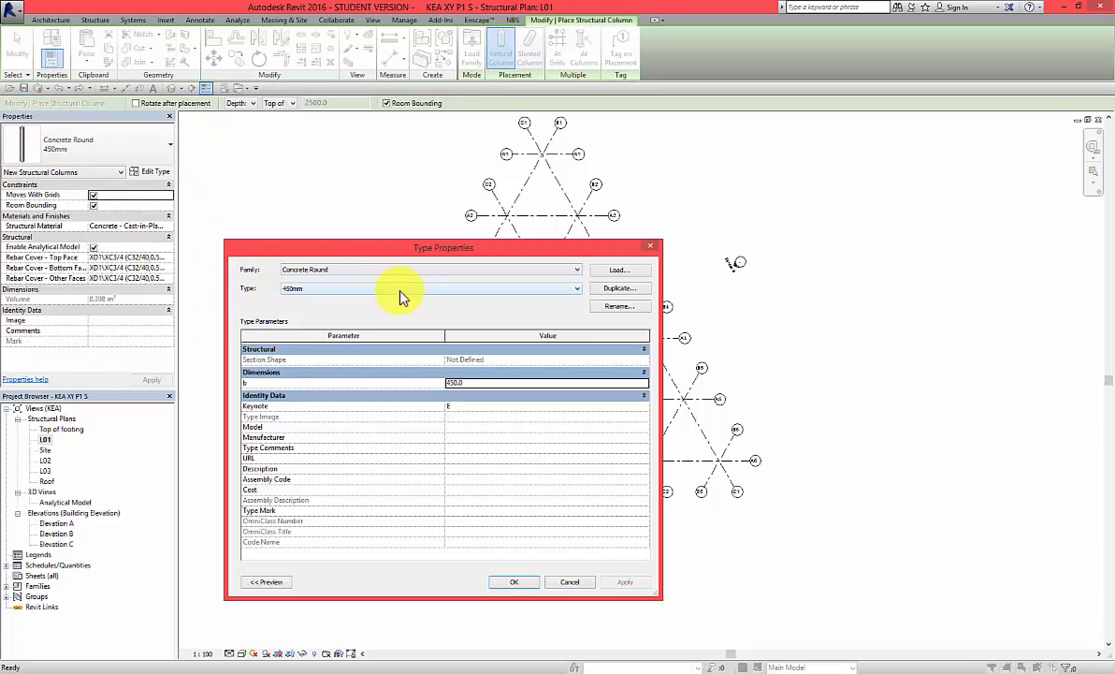
{"action": "left_click_drag", "start_coordinate": [418, 248], "coordinate": [439, 222]}
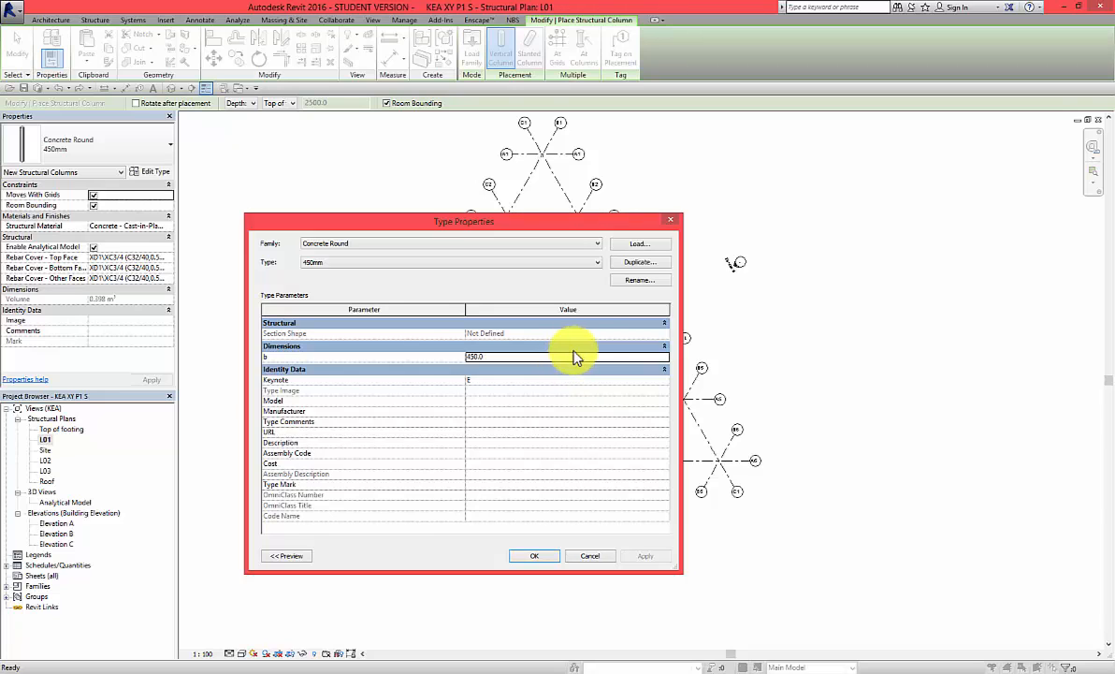
{"action": "left_click", "coordinate": [642, 266]}
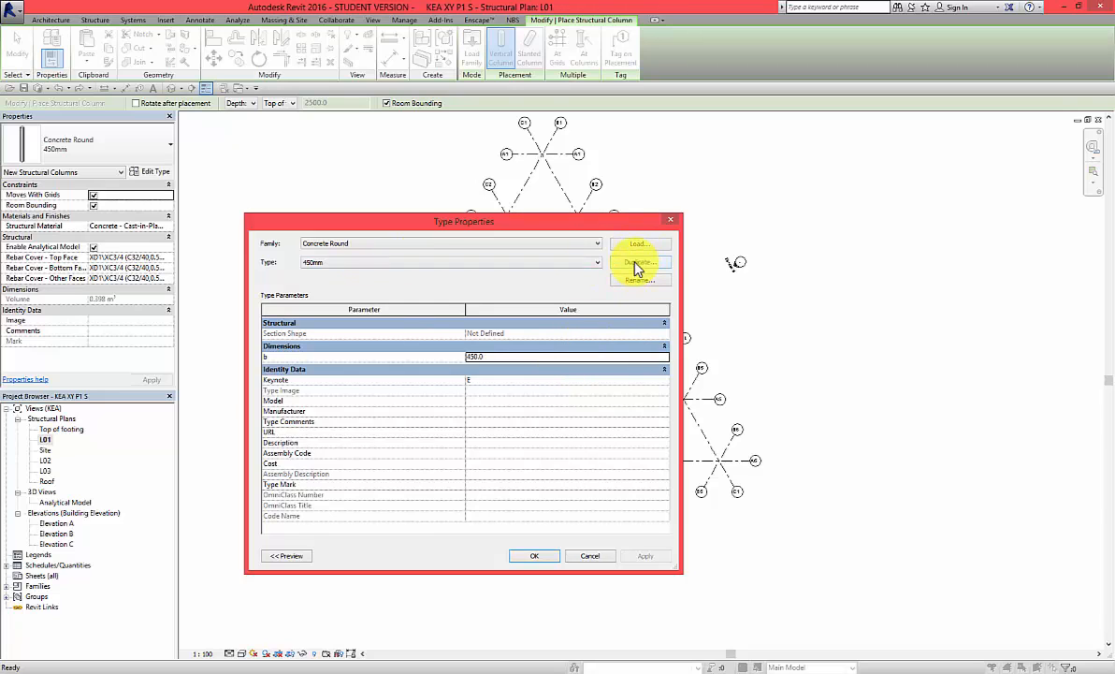
{"action": "left_click", "coordinate": [275, 262]}
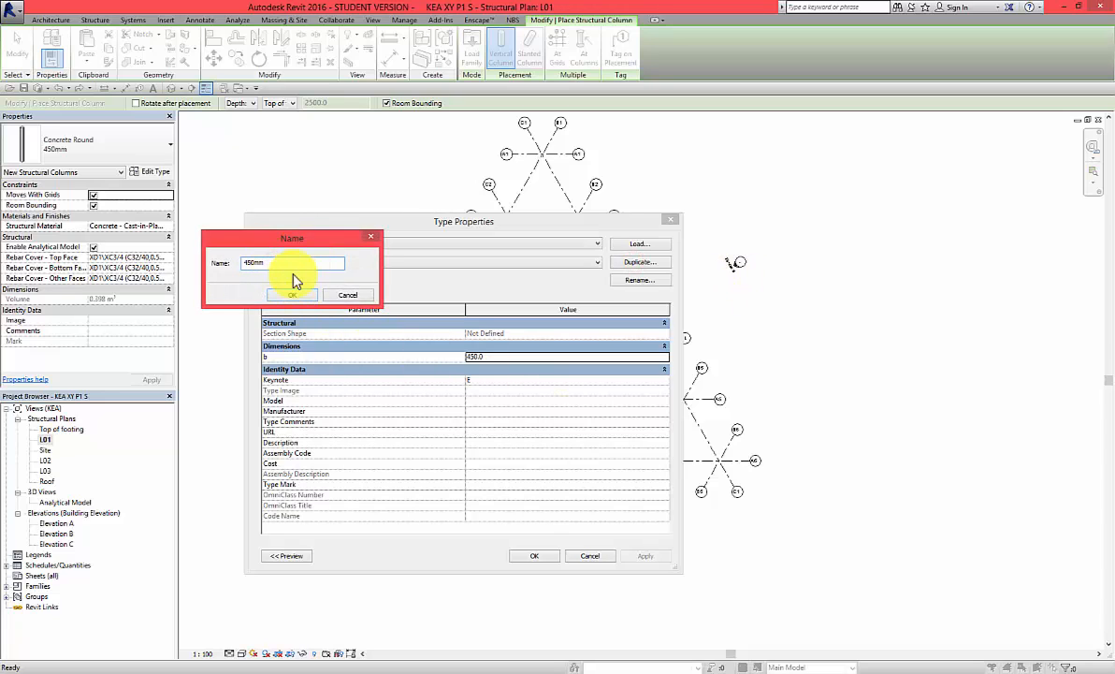
{"action": "left_click", "coordinate": [247, 262]}
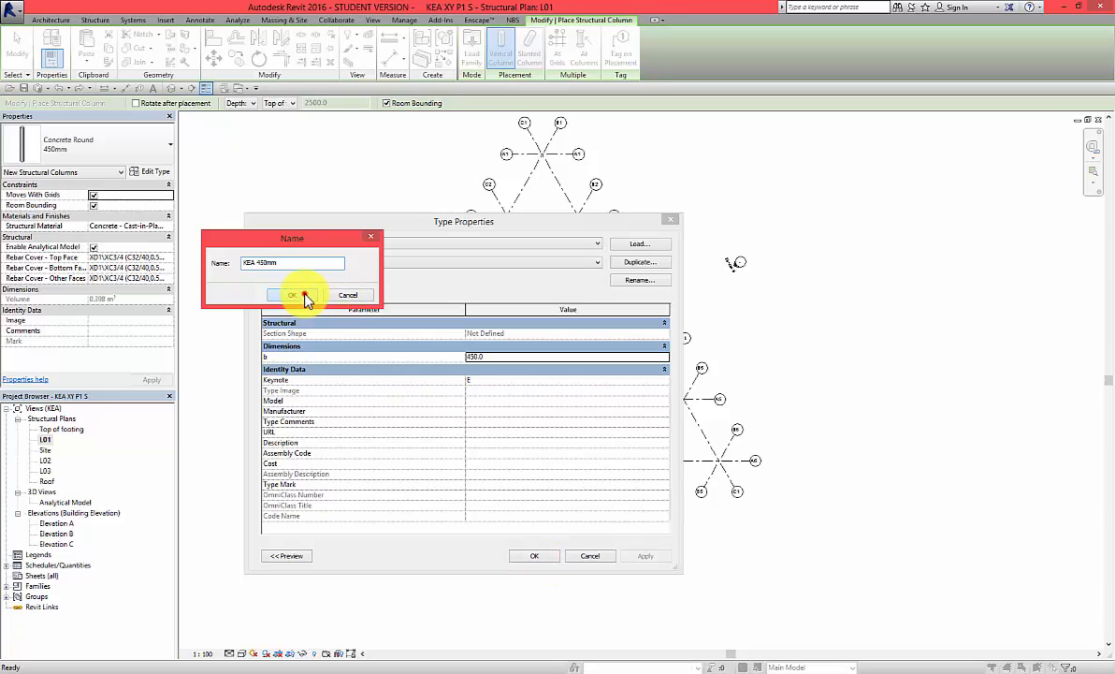
{"action": "left_click", "coordinate": [292, 295]}
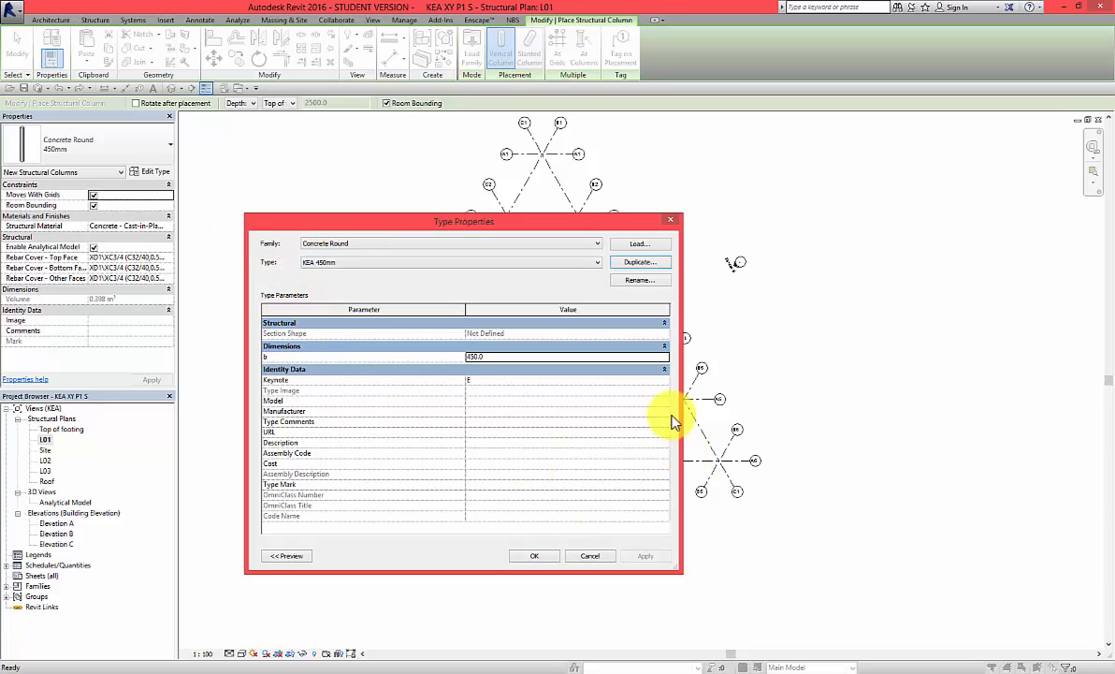
{"action": "left_click", "coordinate": [520, 557]}
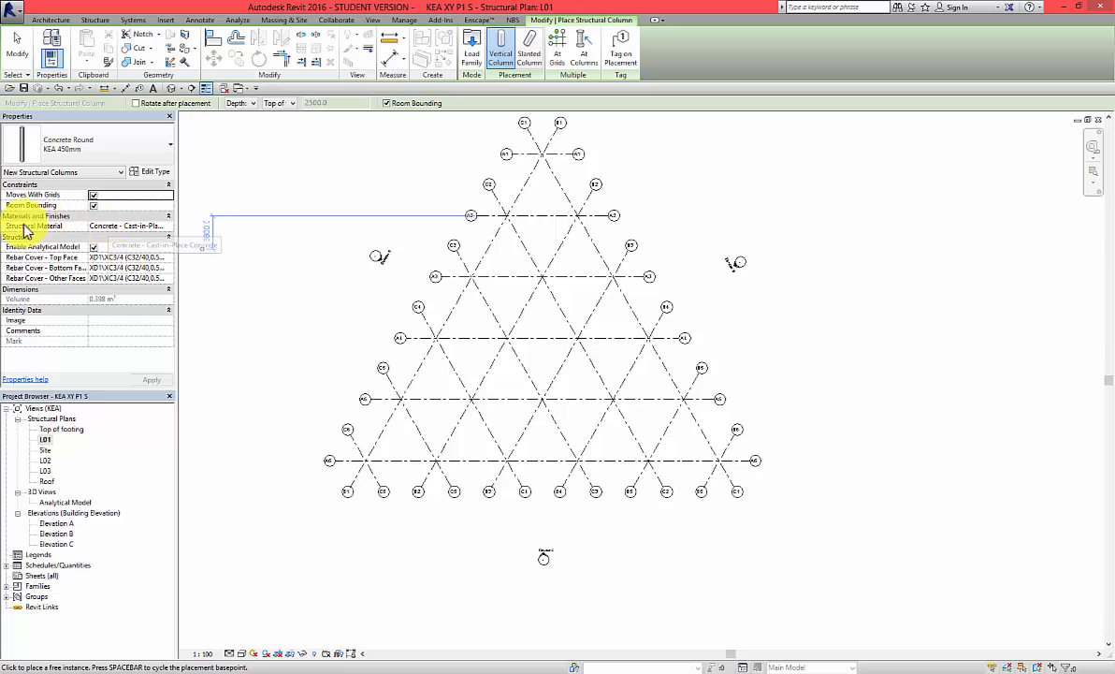
Step: Open the Material Browser for the column's structural material and enlarge it, giving the project materials list more height
{"action": "left_click", "coordinate": [128, 227]}
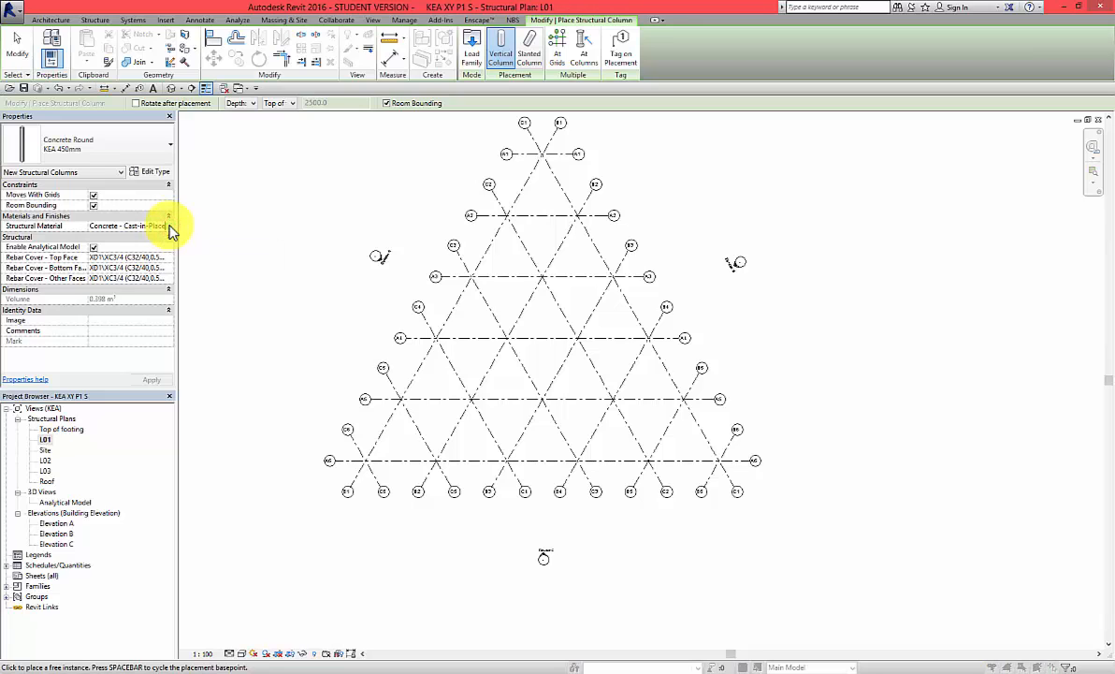
{"action": "left_click", "coordinate": [169, 227]}
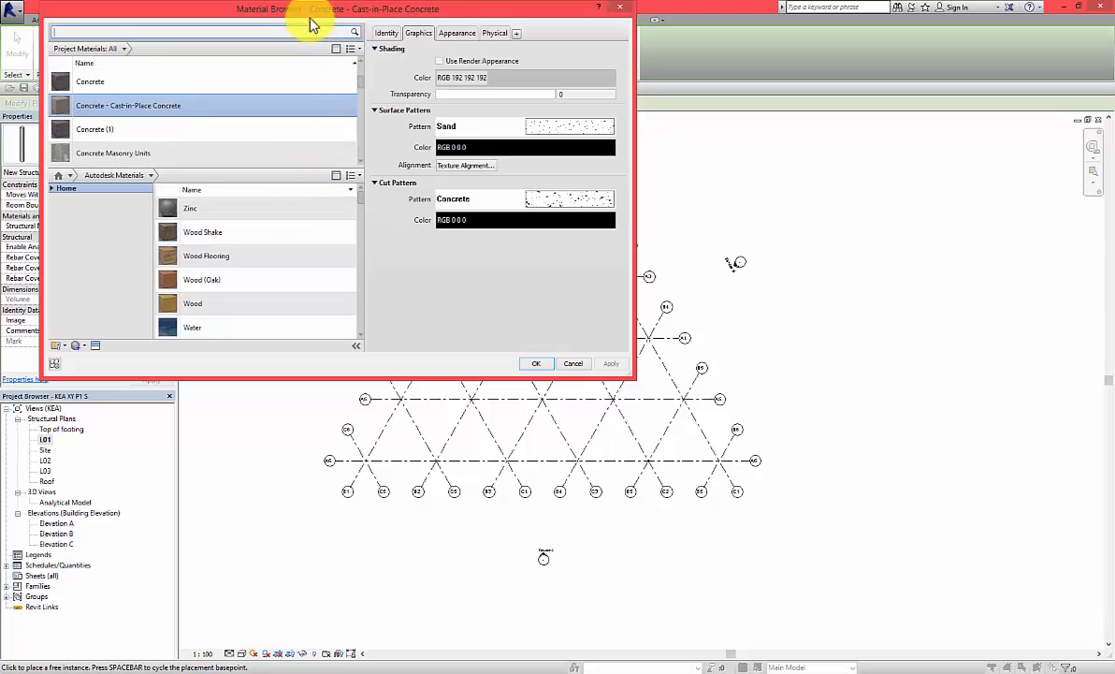
{"action": "left_click_drag", "start_coordinate": [299, 20], "coordinate": [360, 147]}
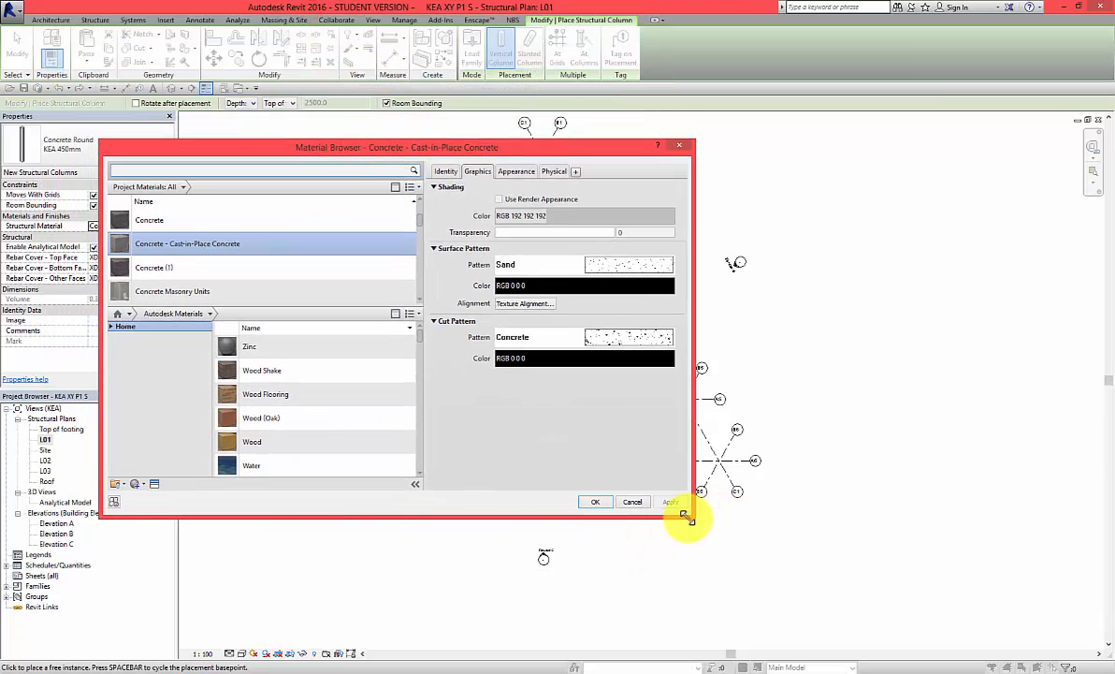
{"action": "left_click_drag", "start_coordinate": [690, 516], "coordinate": [777, 606]}
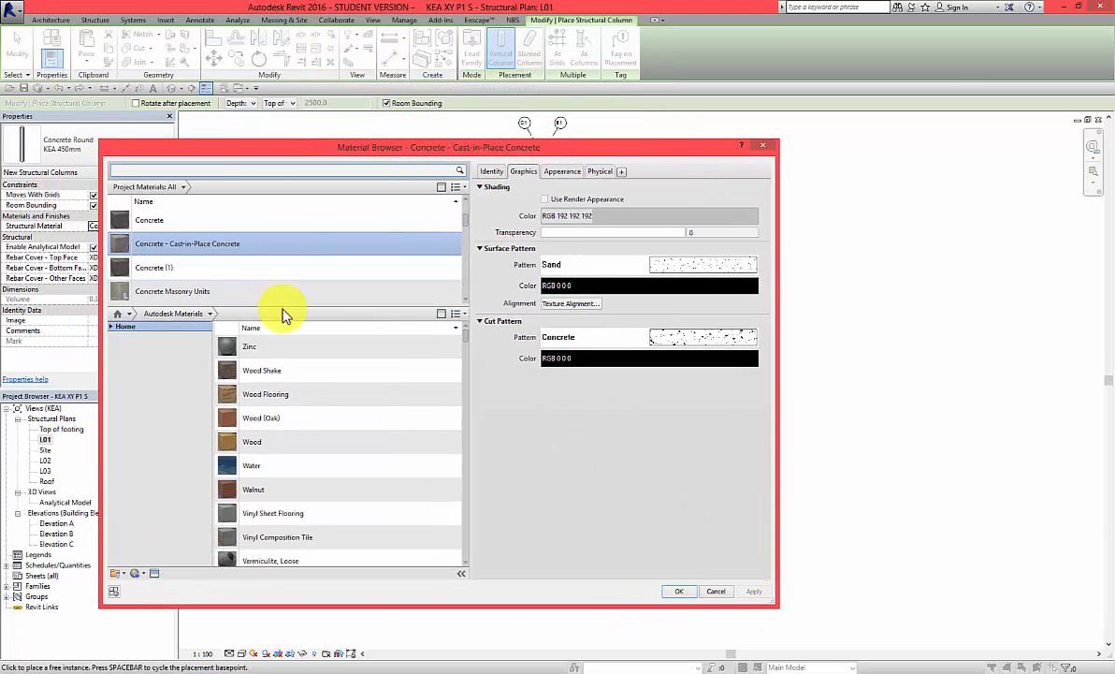
{"action": "left_click_drag", "start_coordinate": [281, 307], "coordinate": [279, 377]}
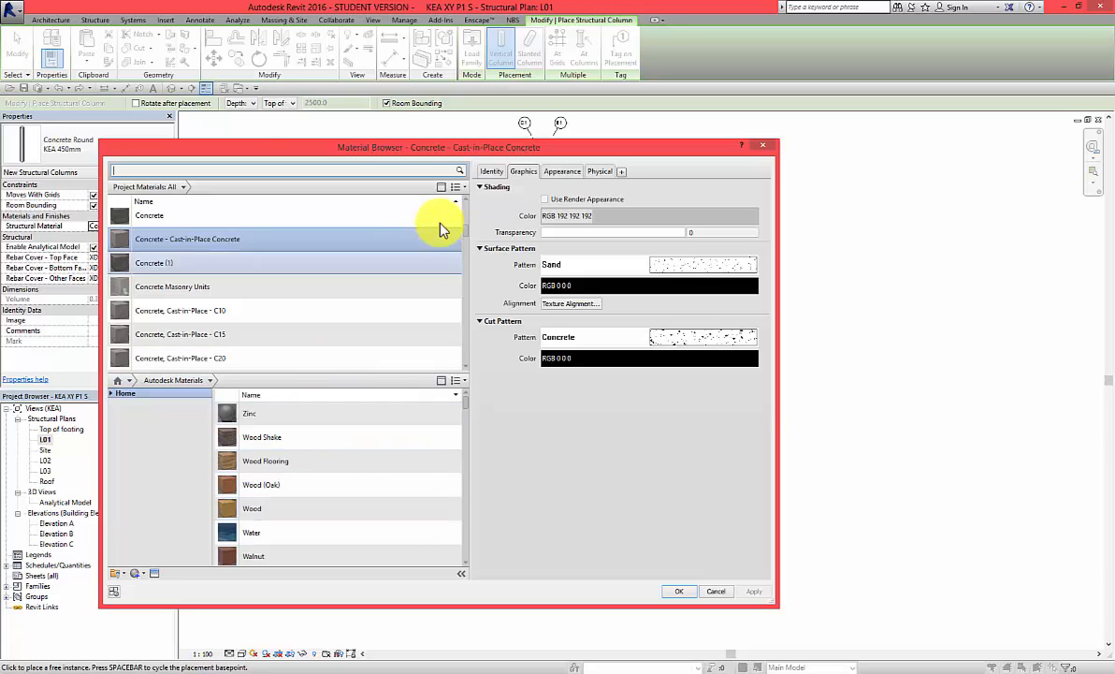
Step: Hide and restore the library panel, and look over the project materials and the Autodesk library materials
{"action": "left_click", "coordinate": [443, 187]}
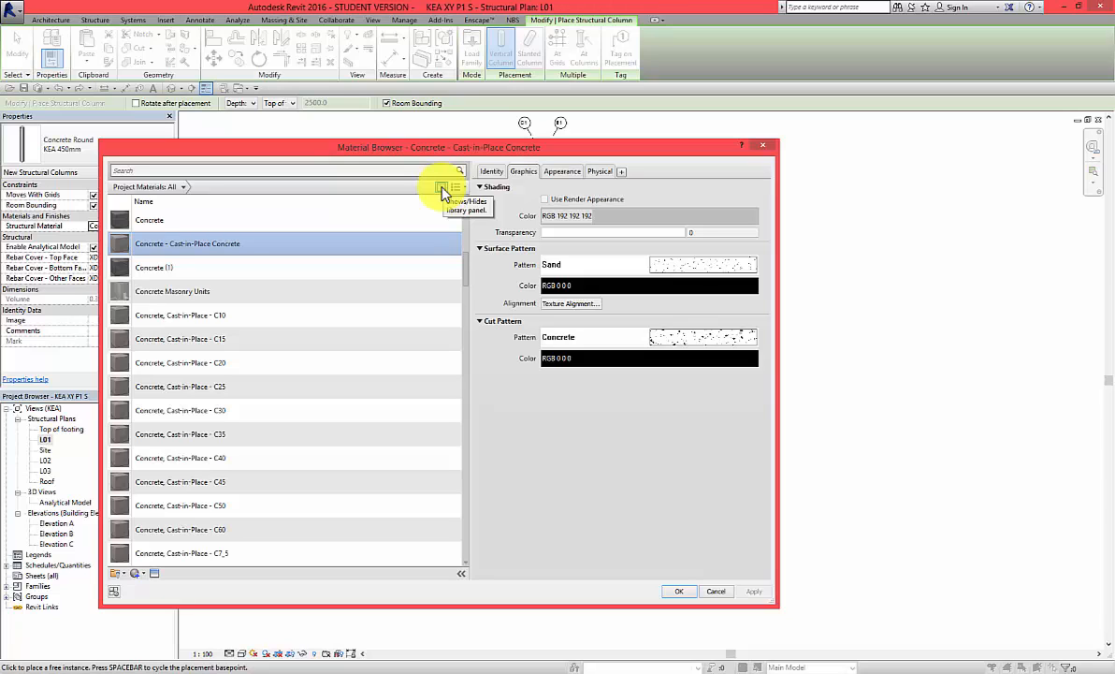
{"action": "left_click", "coordinate": [442, 187]}
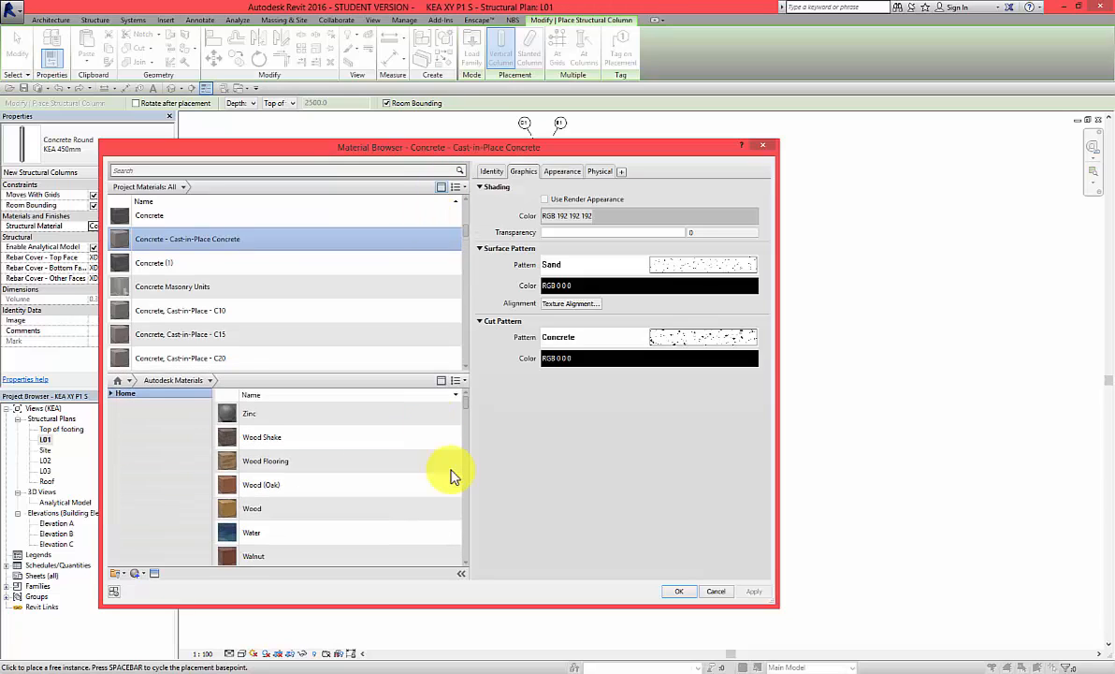
{"action": "scroll", "coordinate": [215, 203], "scroll_direction": "up", "scroll_amount": 1}
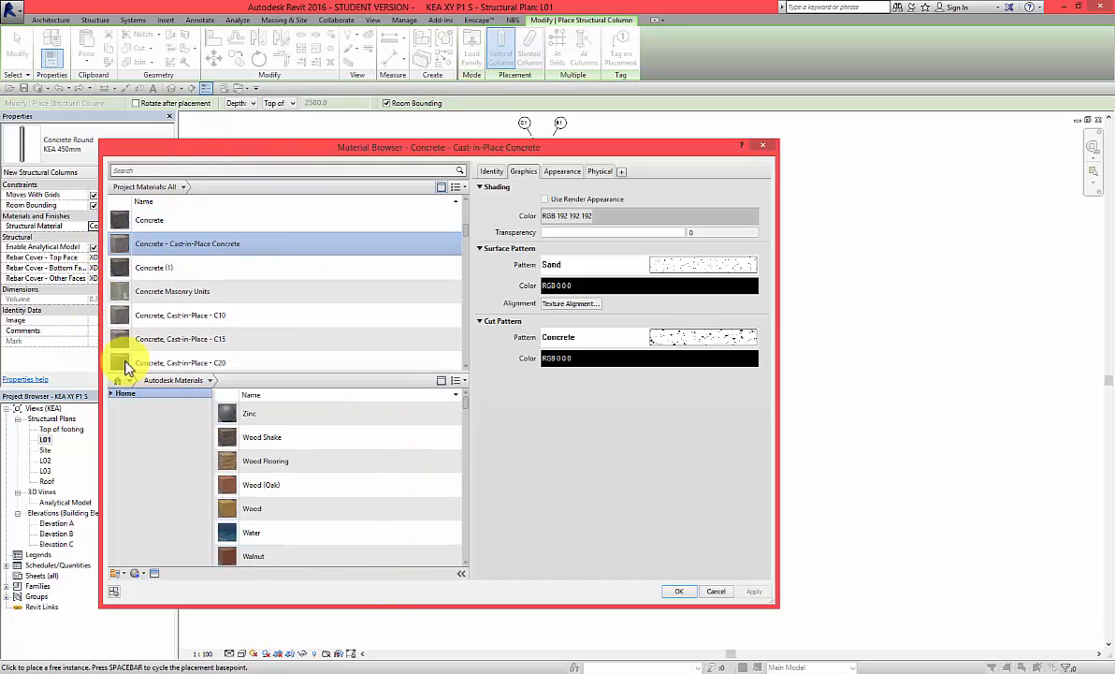
{"action": "scroll", "coordinate": [131, 346], "scroll_direction": "down", "scroll_amount": 1}
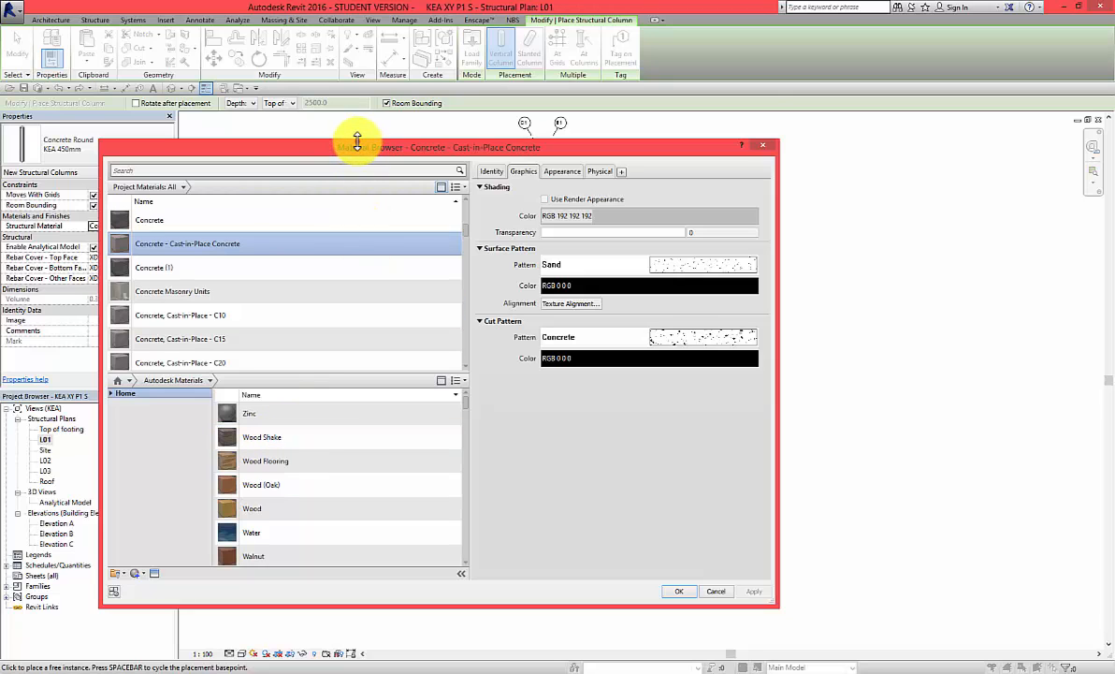
{"action": "mouse_move", "coordinate": [357, 140]}
{"action": "left_mouse_down"}
{"action": "mouse_move", "coordinate": [366, 94]}
{"action": "mouse_move", "coordinate": [363, 131]}
{"action": "left_mouse_up"}
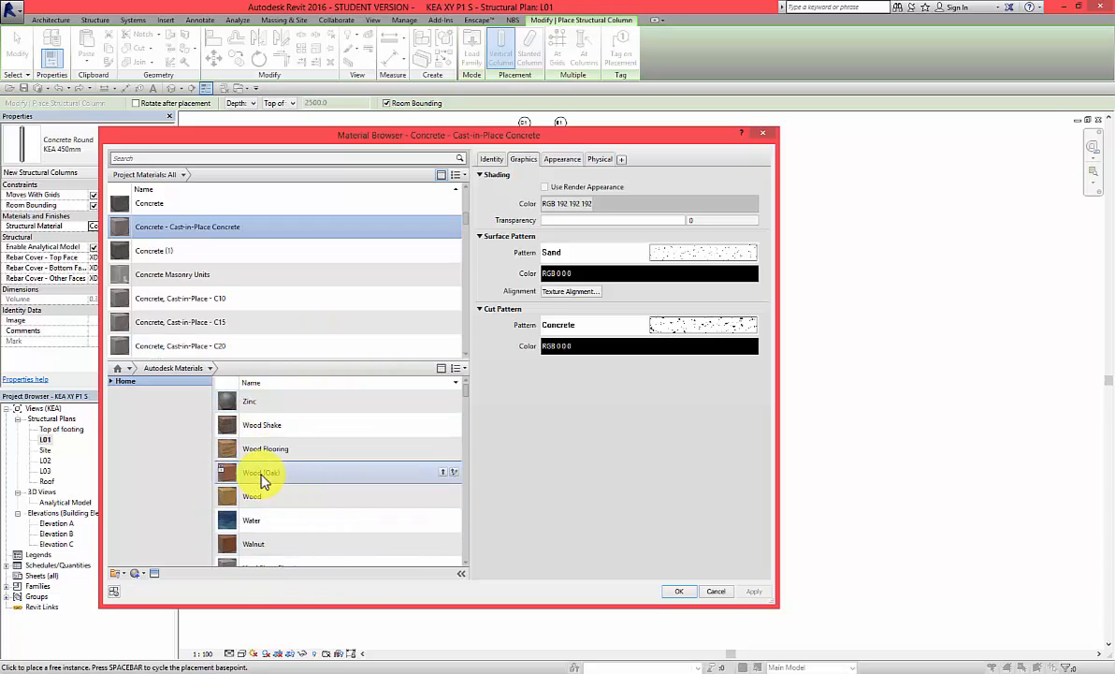
{"action": "left_click", "coordinate": [444, 474]}
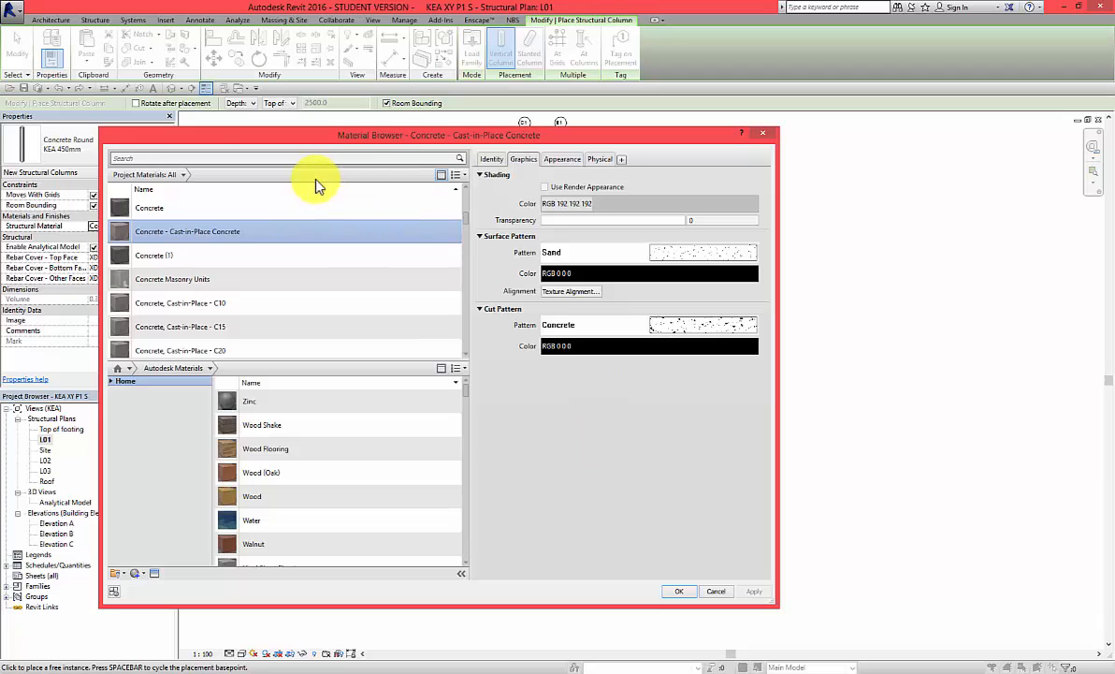
Step: Search the materials for "concrete" and look through the cast-in-place and lightweight entries in the project materials
{"action": "left_click", "coordinate": [185, 157]}
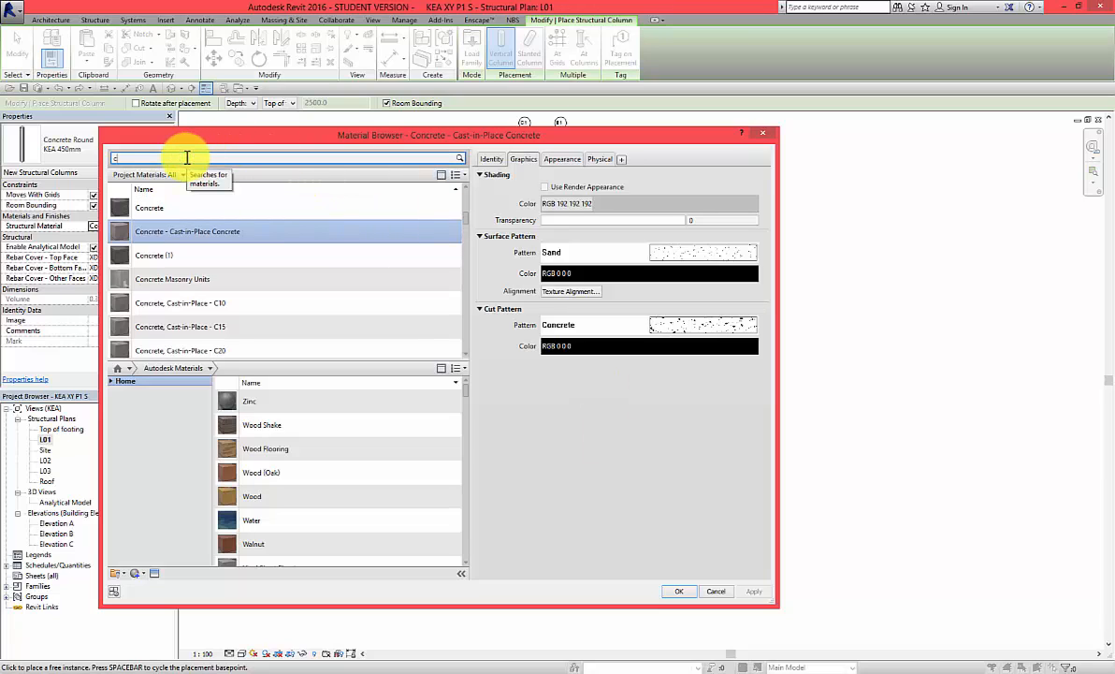
{"action": "type", "text": "conc"}
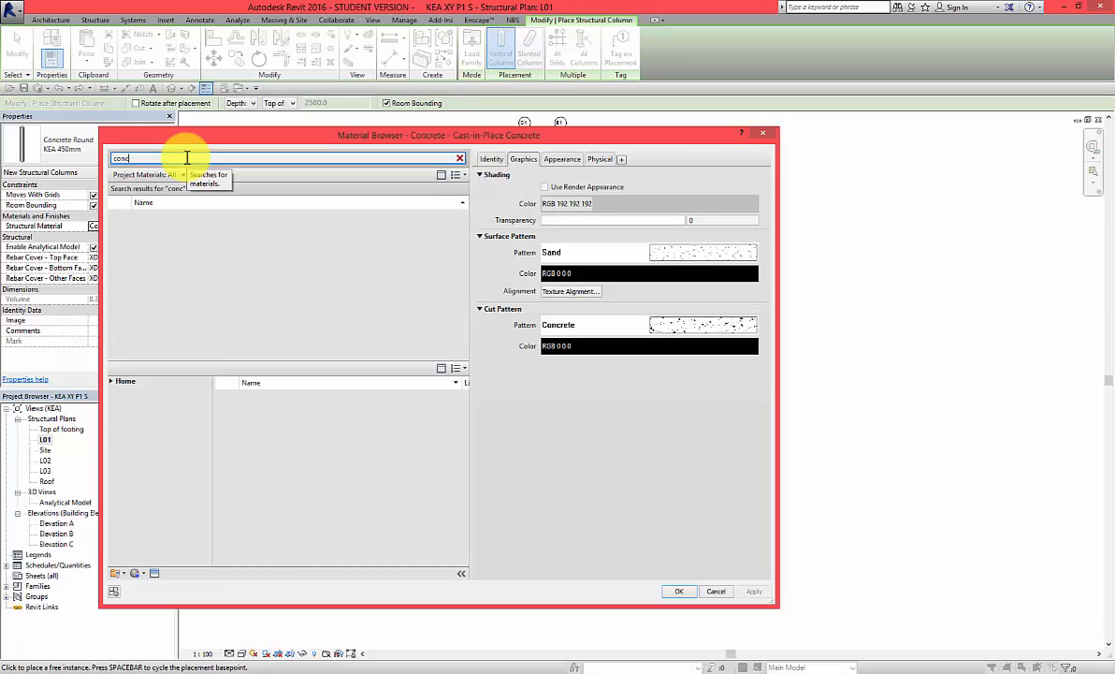
{"action": "type", "text": "rete"}
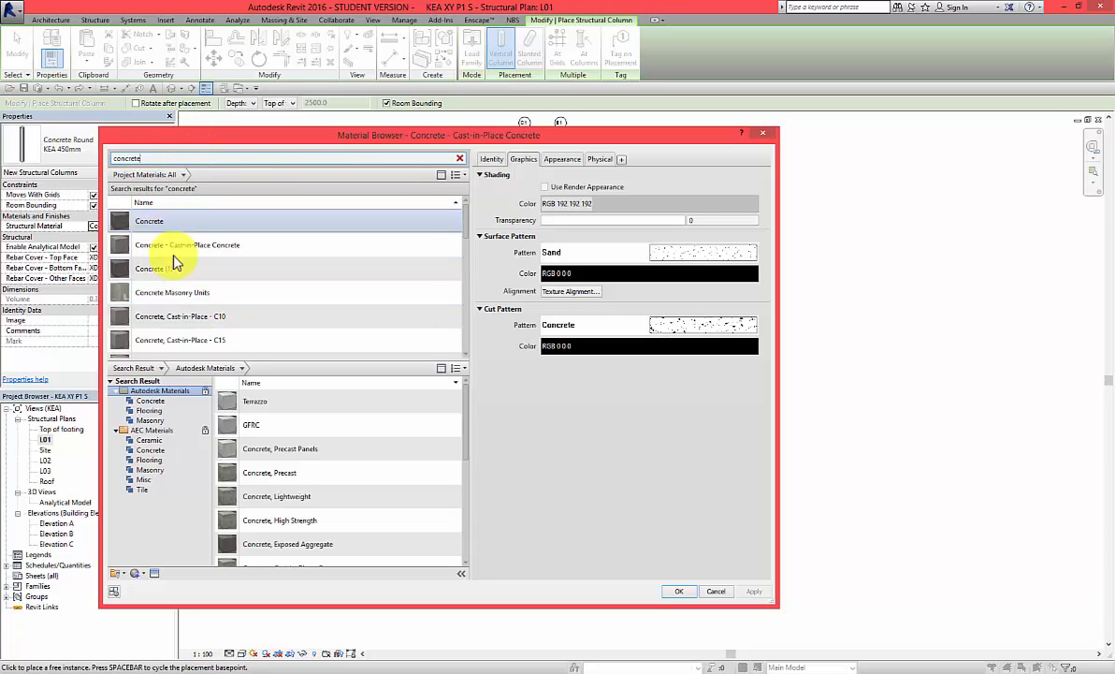
{"action": "scroll", "coordinate": [234, 267], "scroll_direction": "down", "scroll_amount": 1}
{"action": "scroll", "coordinate": [201, 304], "scroll_direction": "down", "scroll_amount": 1}
{"action": "scroll", "coordinate": [196, 309], "scroll_direction": "down", "scroll_amount": 4}
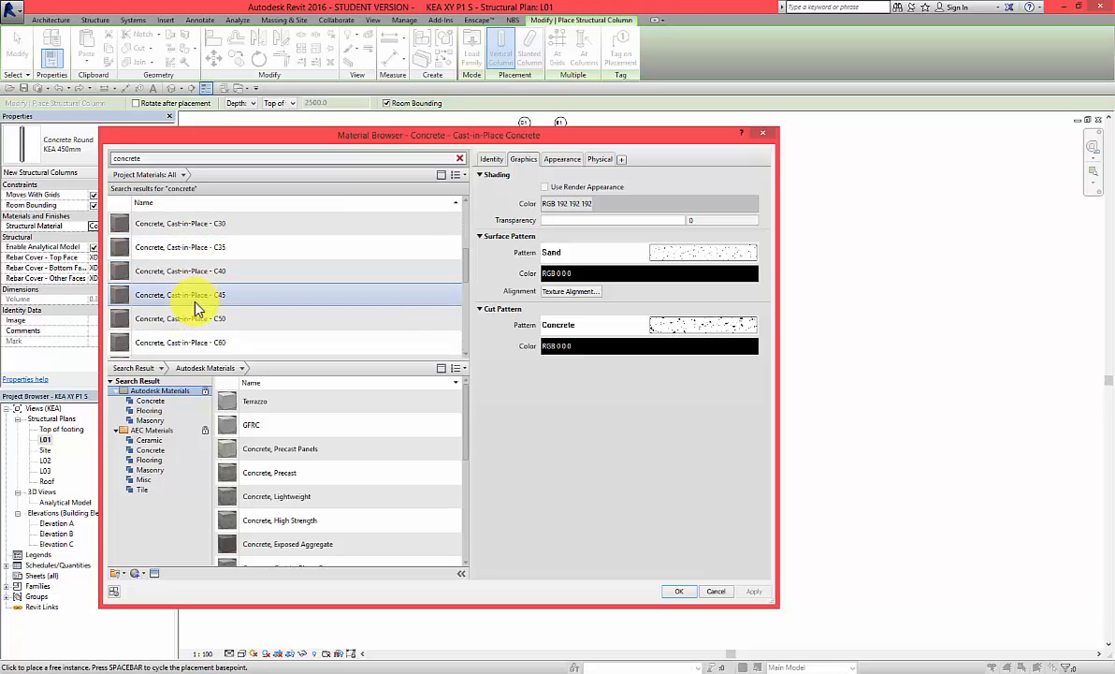
{"action": "scroll", "coordinate": [203, 321], "scroll_direction": "up", "scroll_amount": 1}
{"action": "scroll", "coordinate": [200, 328], "scroll_direction": "up", "scroll_amount": 1}
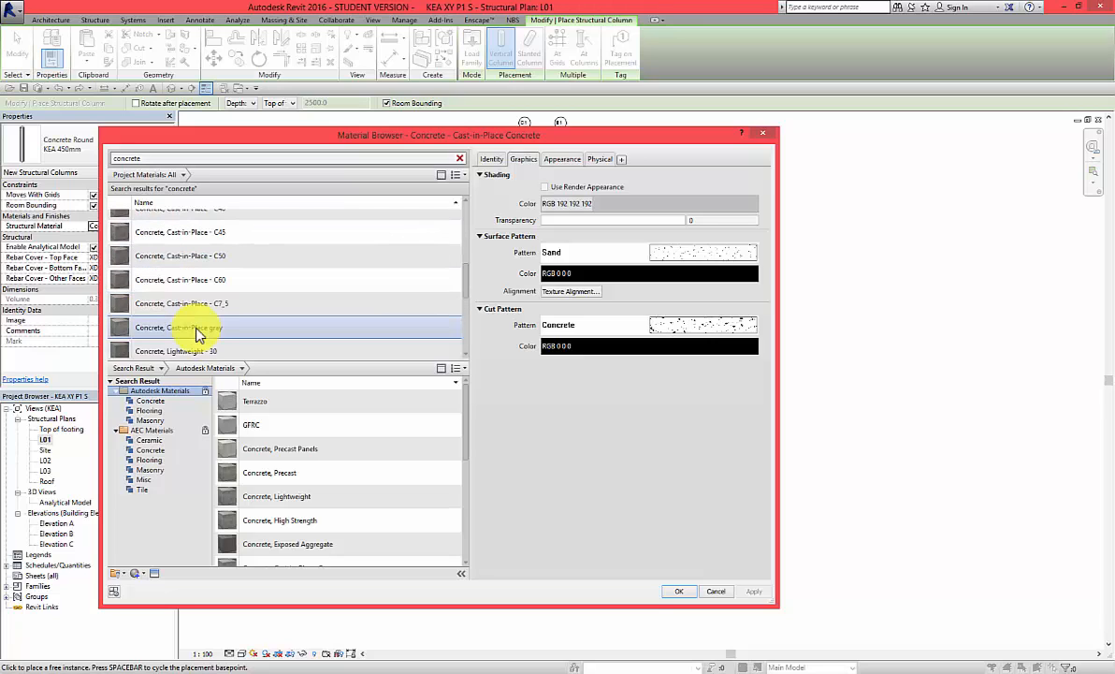
{"action": "scroll", "coordinate": [192, 324], "scroll_direction": "up", "scroll_amount": 4}
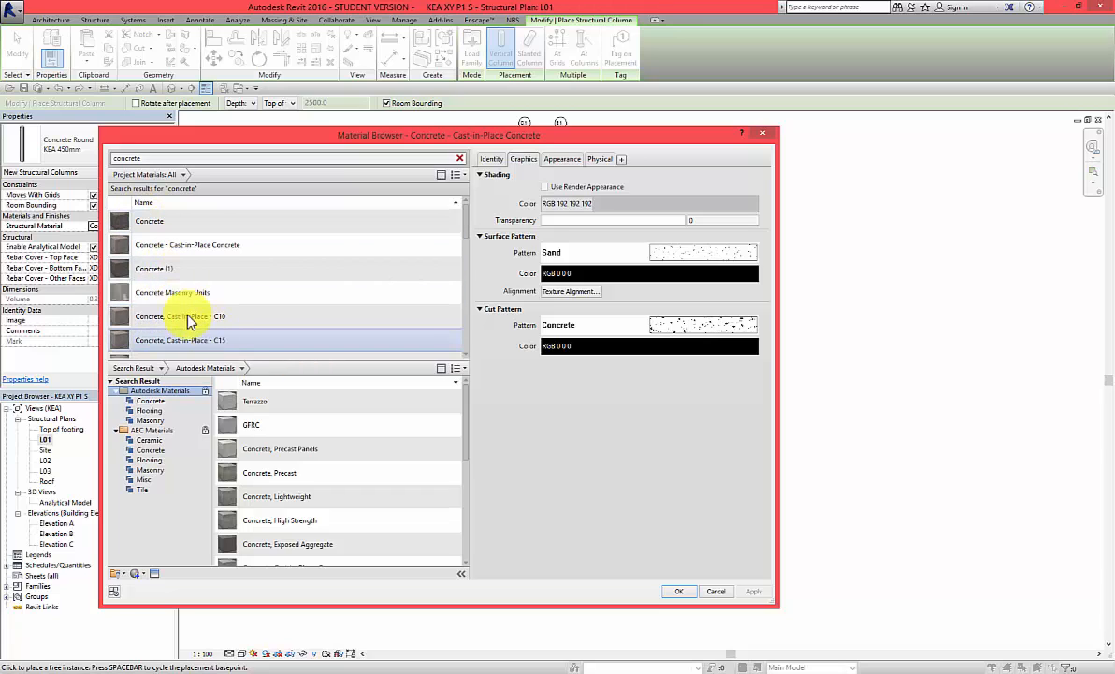
{"action": "scroll", "coordinate": [190, 320], "scroll_direction": "down", "scroll_amount": 4}
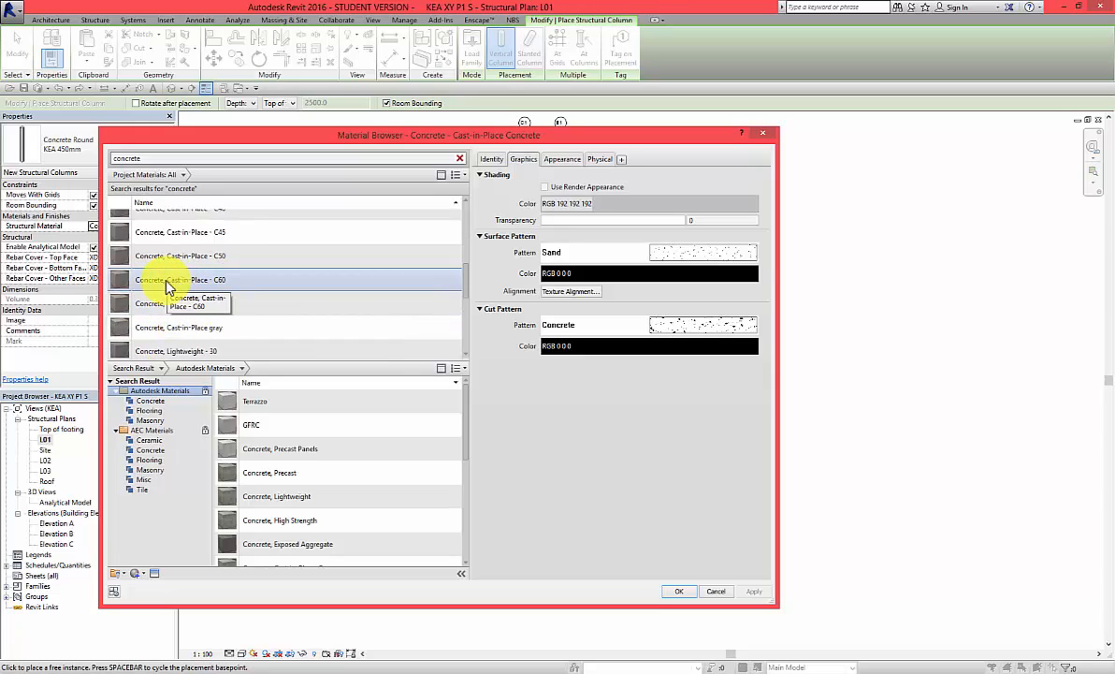
Step: Duplicate the project material Concrete, Cast-in-Place gray and name the copy KEA Concrete
{"action": "left_click", "coordinate": [188, 323]}
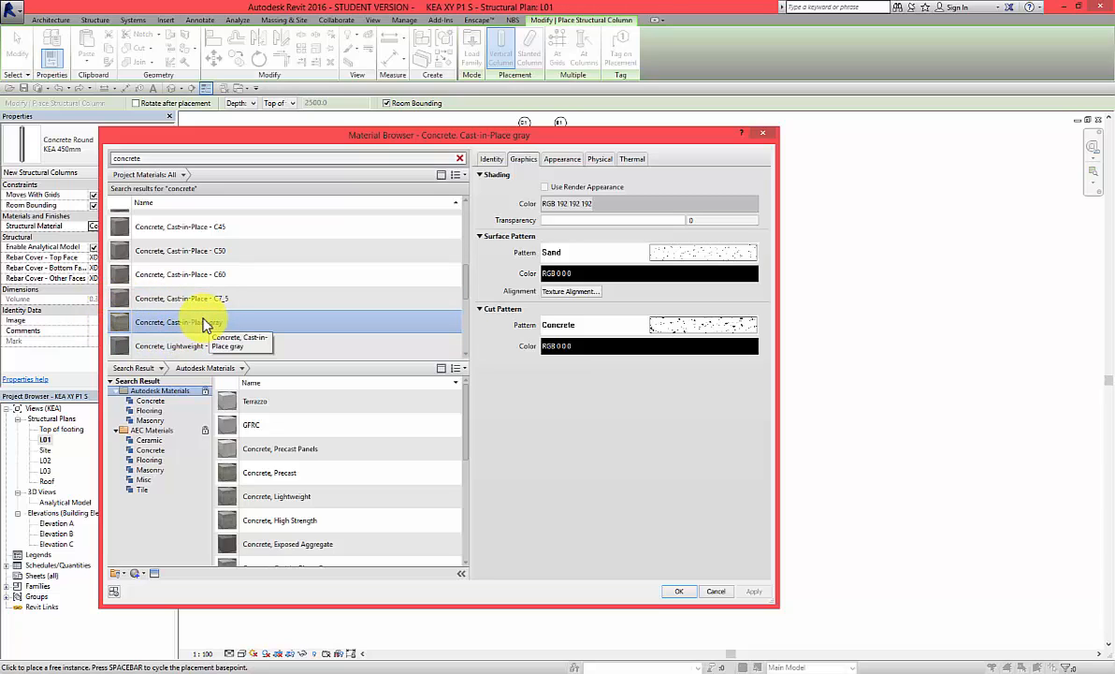
{"action": "right_click", "coordinate": [155, 324]}
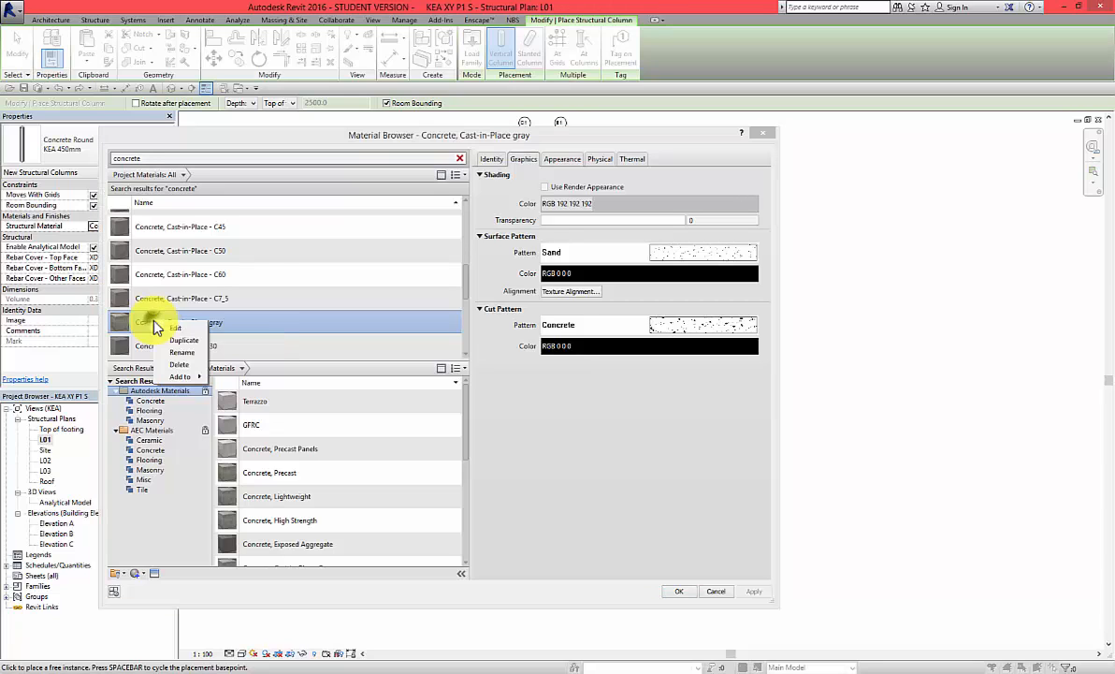
{"action": "left_click", "coordinate": [185, 340]}
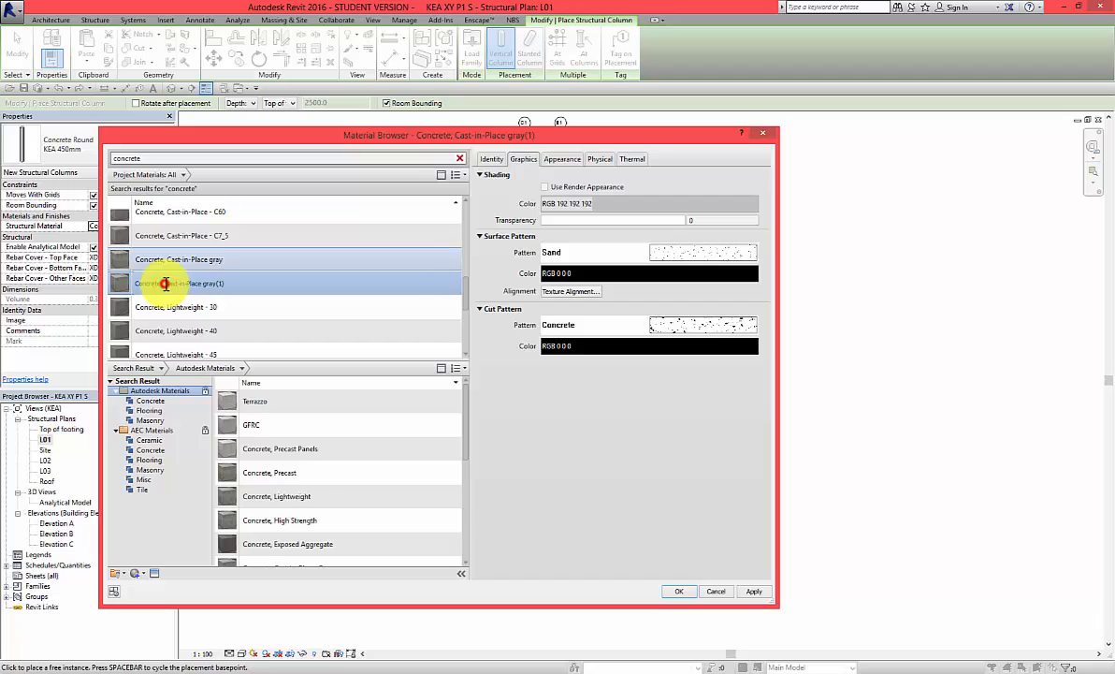
{"action": "left_click_drag", "start_coordinate": [165, 284], "coordinate": [239, 284]}
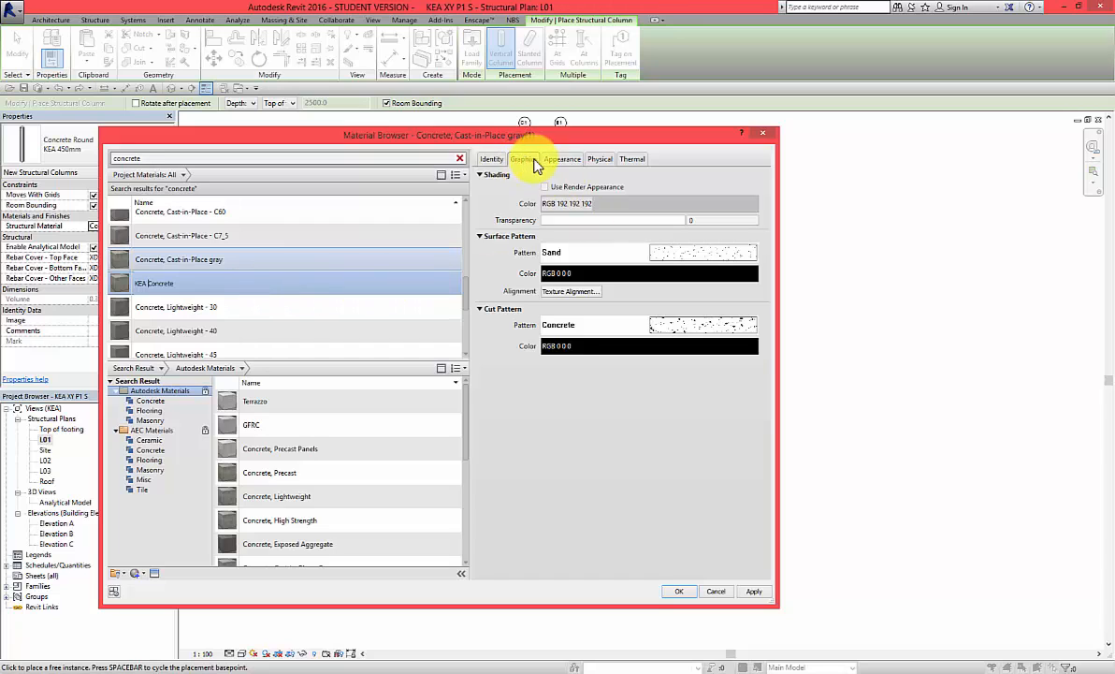
Step: Duplicate the appearance asset of KEA Concrete so the material has its own independent copy
{"action": "left_click", "coordinate": [566, 165]}
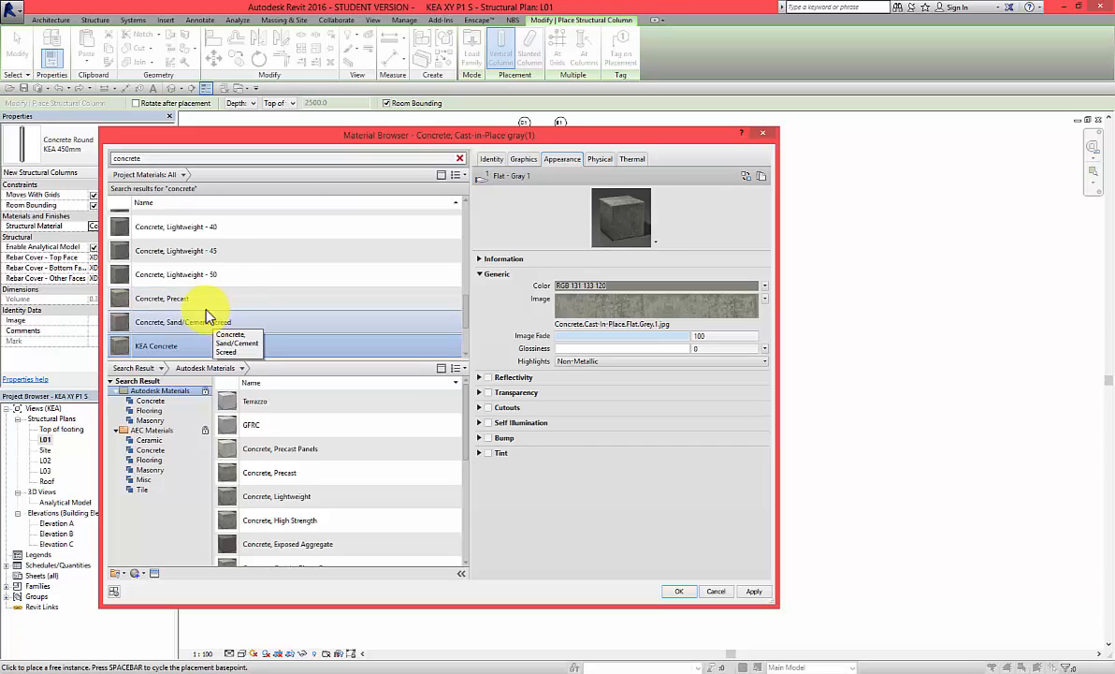
{"action": "scroll", "coordinate": [207, 318], "scroll_direction": "up", "scroll_amount": 1}
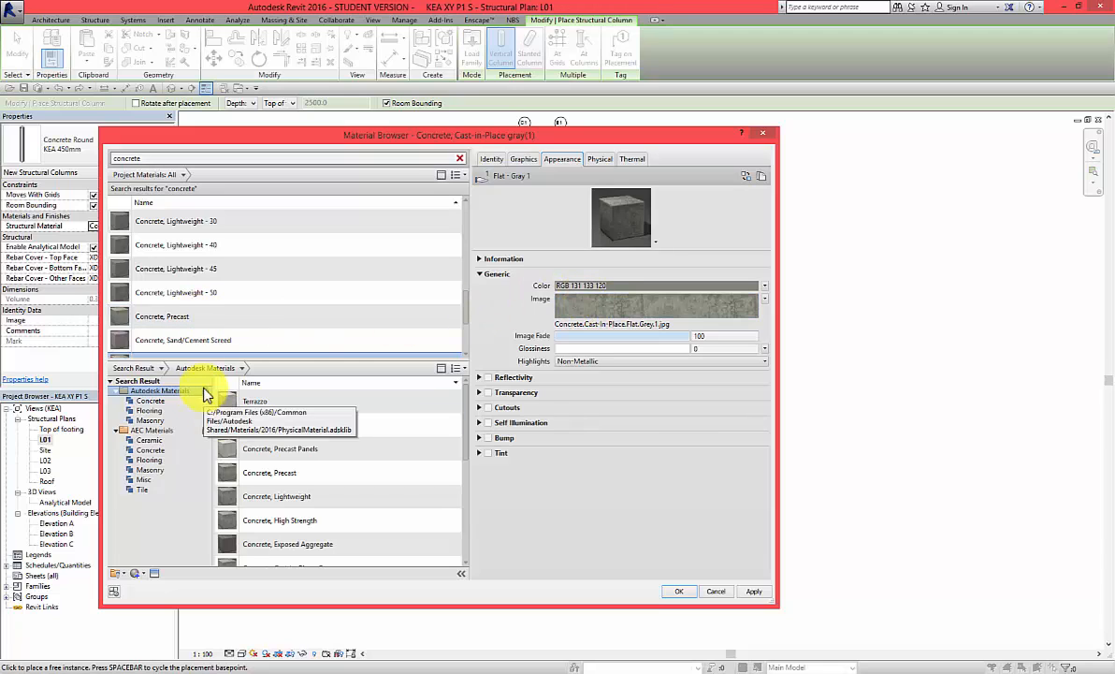
{"action": "left_click", "coordinate": [182, 354]}
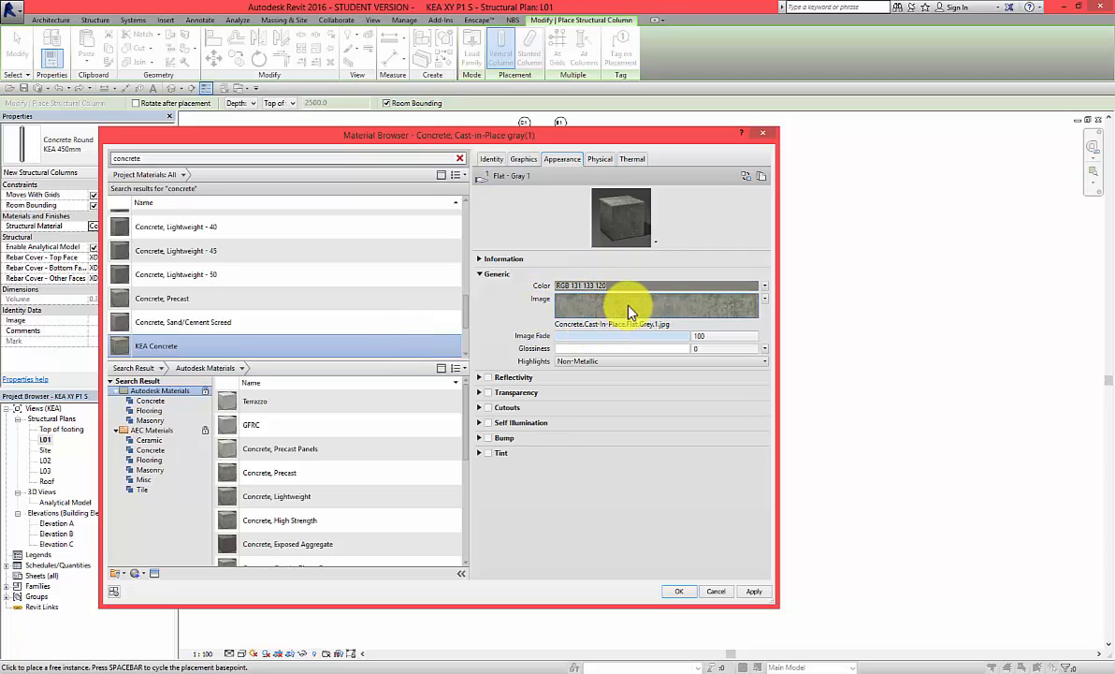
{"action": "mouse_move", "coordinate": [663, 317]}
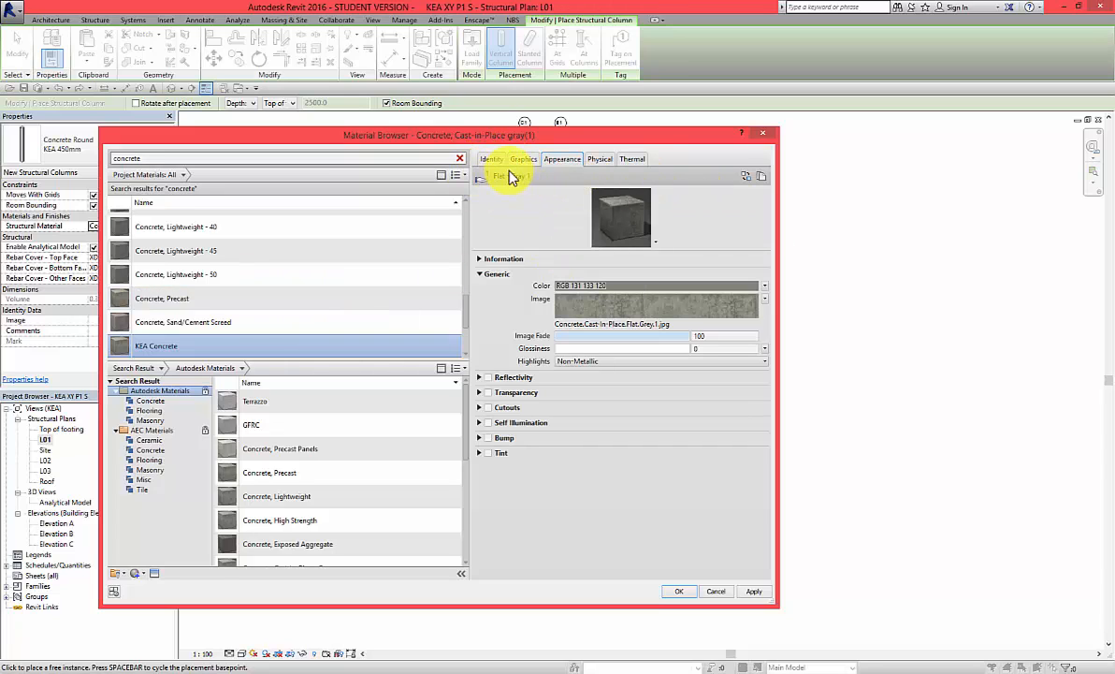
{"action": "left_click", "coordinate": [761, 180]}
{"action": "mouse_move", "coordinate": [486, 184]}
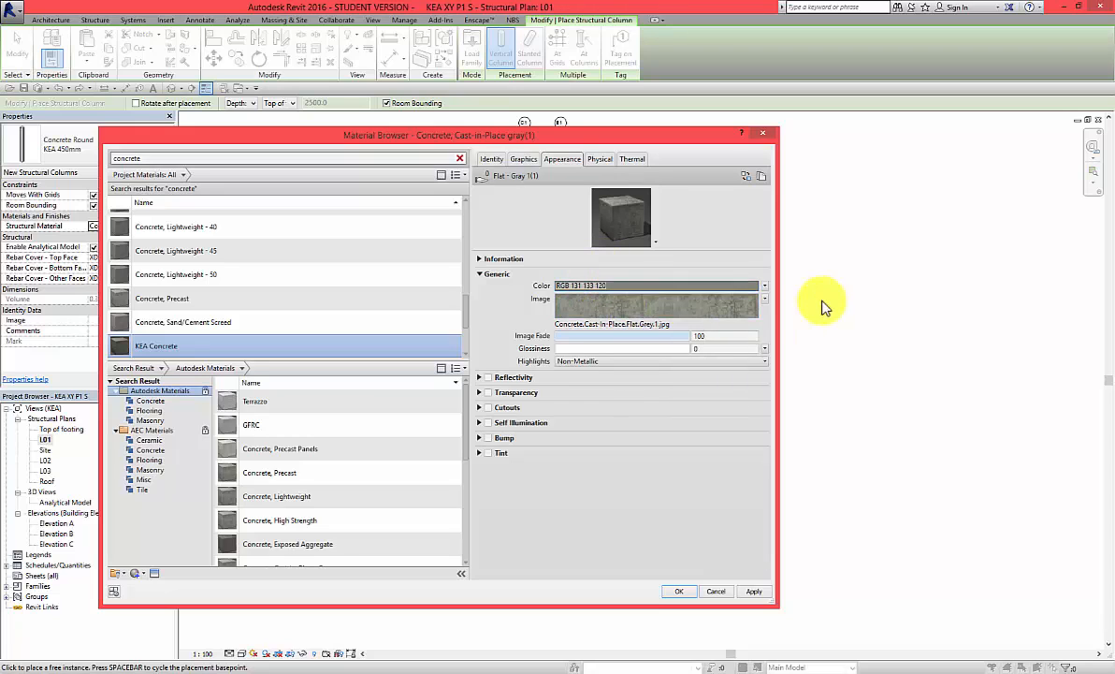
Step: Remove the surface pattern from KEA Concrete and assign the material as the column's structural material
{"action": "left_click", "coordinate": [523, 160]}
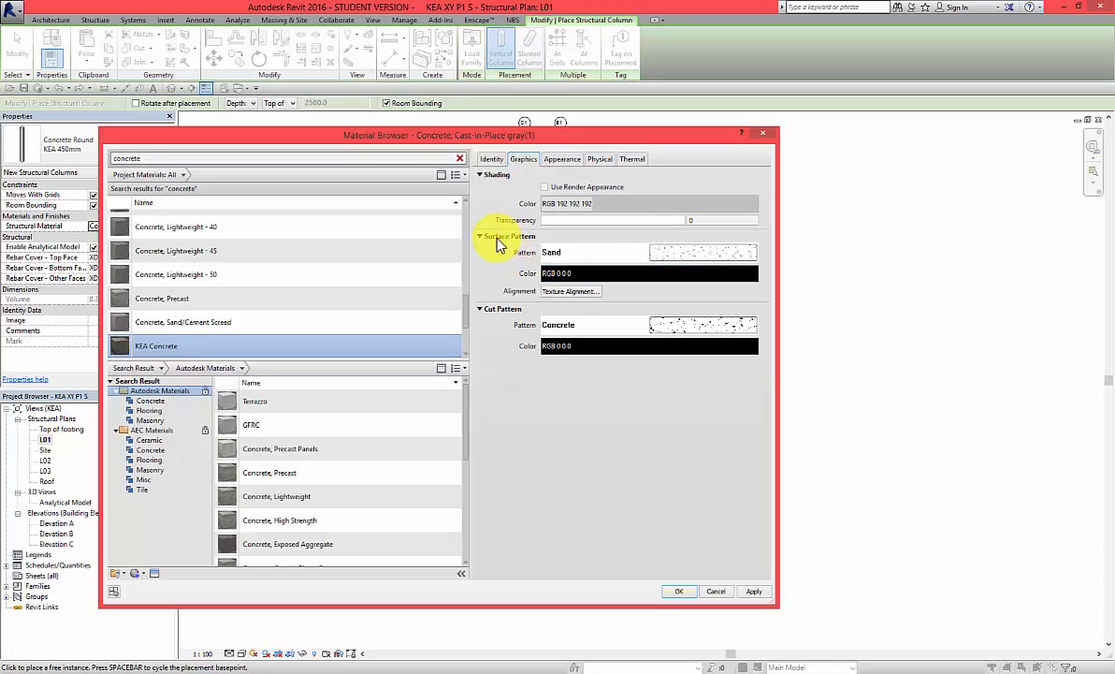
{"action": "left_click", "coordinate": [690, 253]}
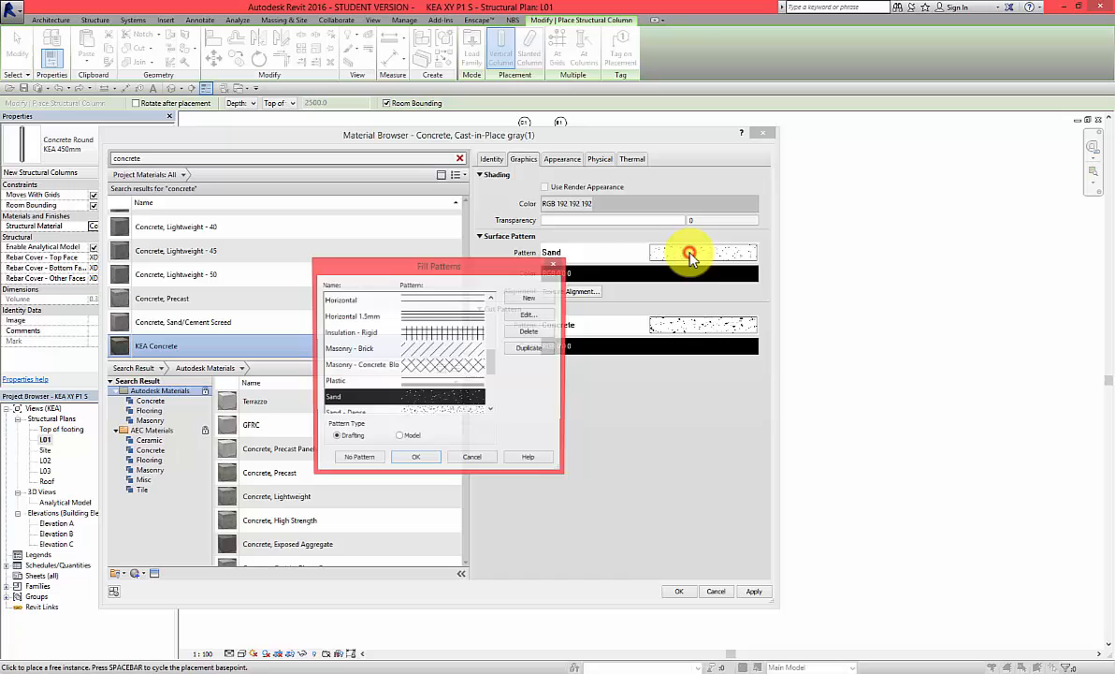
{"action": "left_click", "coordinate": [359, 461]}
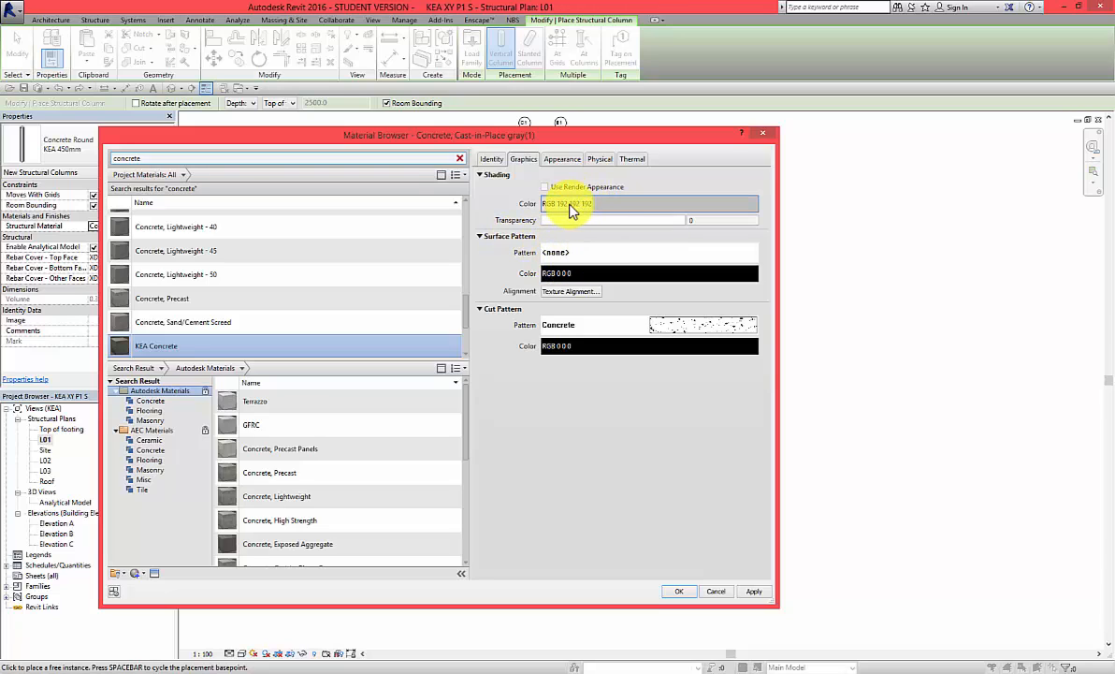
{"action": "left_click", "coordinate": [680, 591]}
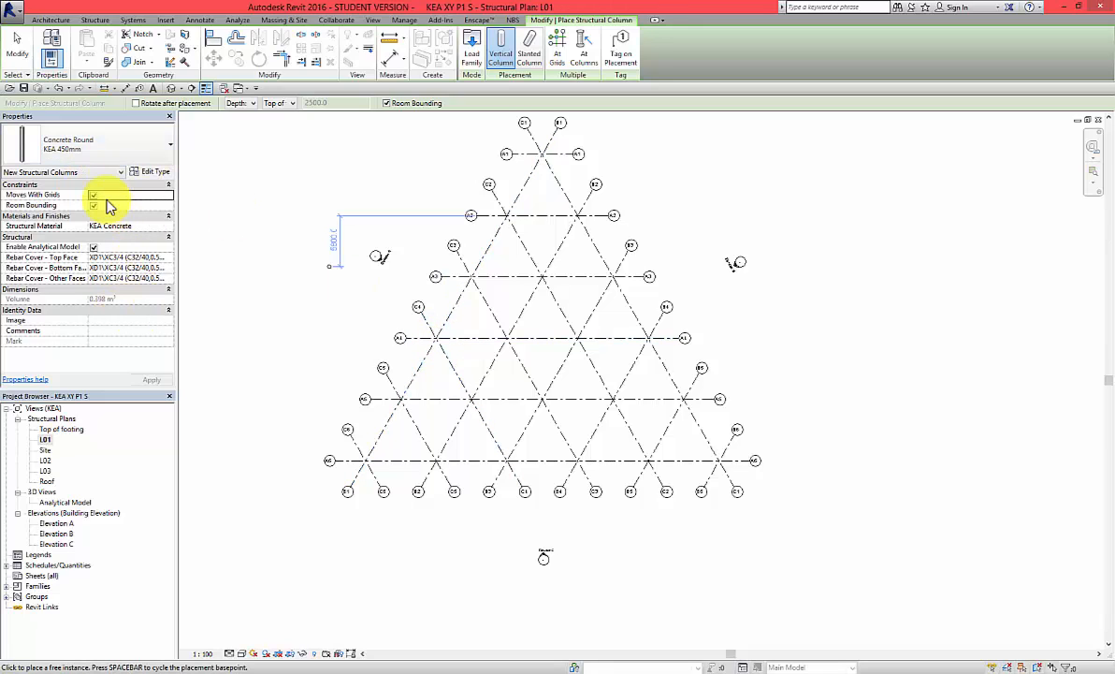
Step: Set the column placement to Height with Roof as the top level
{"action": "left_click", "coordinate": [249, 103]}
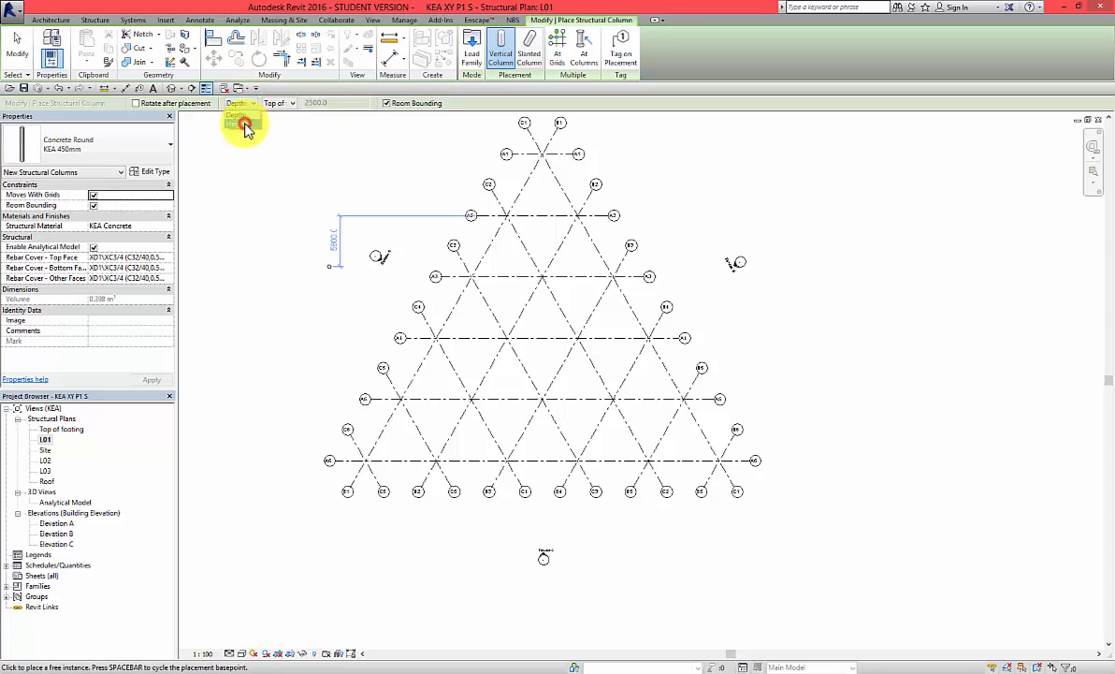
{"action": "left_click", "coordinate": [244, 127]}
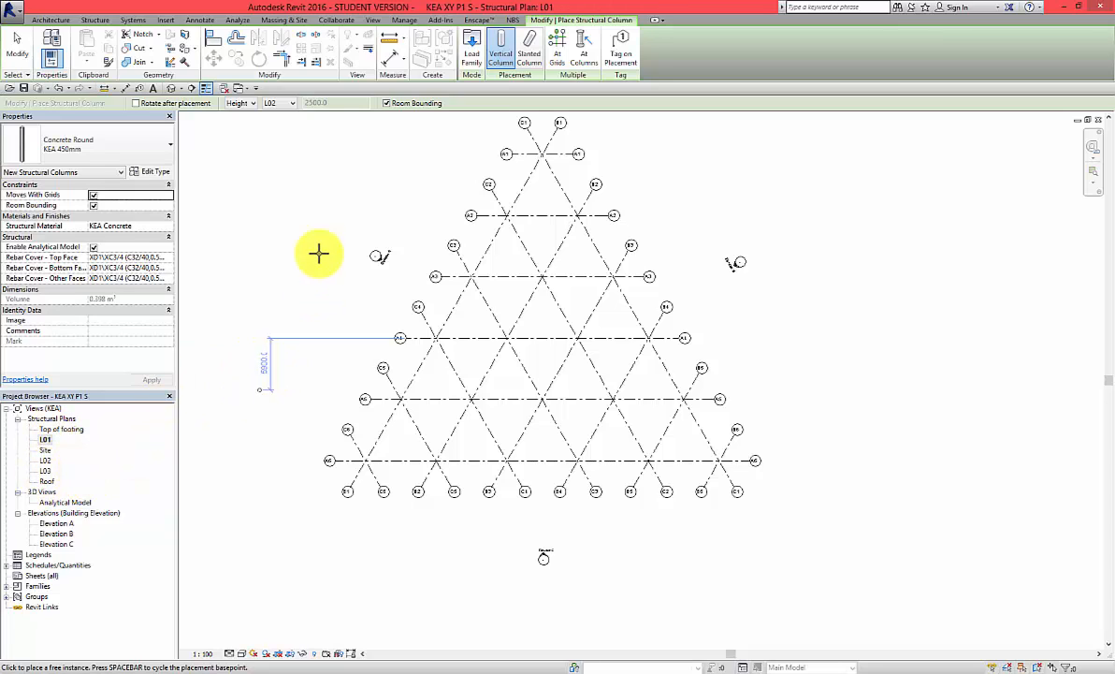
{"action": "left_click", "coordinate": [286, 104]}
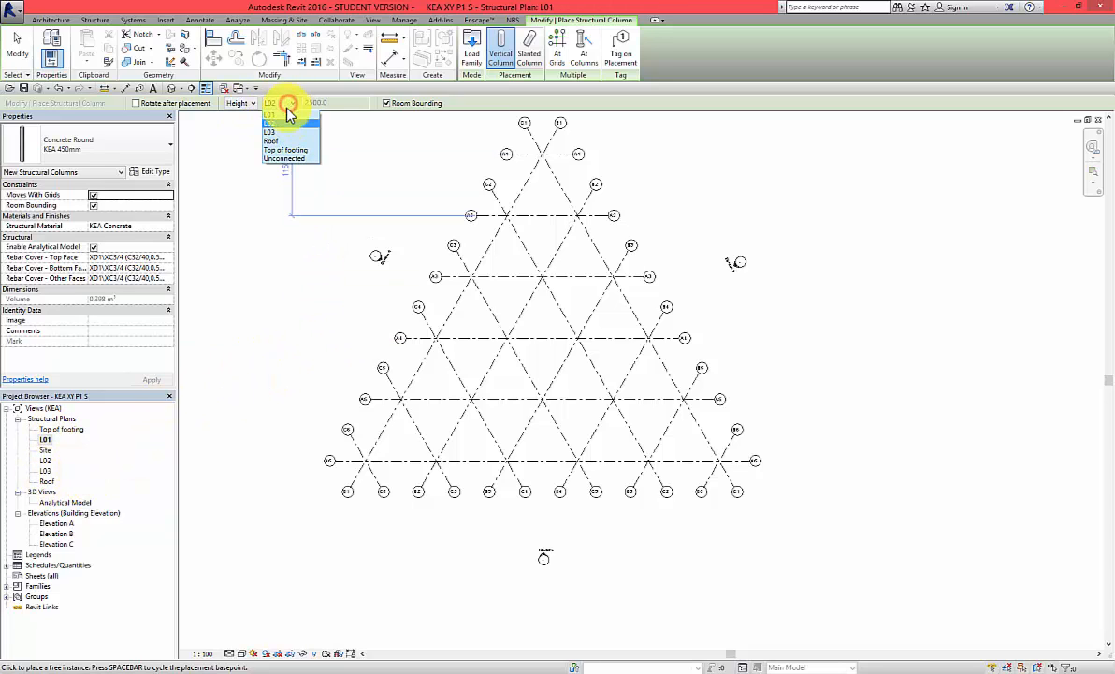
{"action": "left_click", "coordinate": [275, 143]}
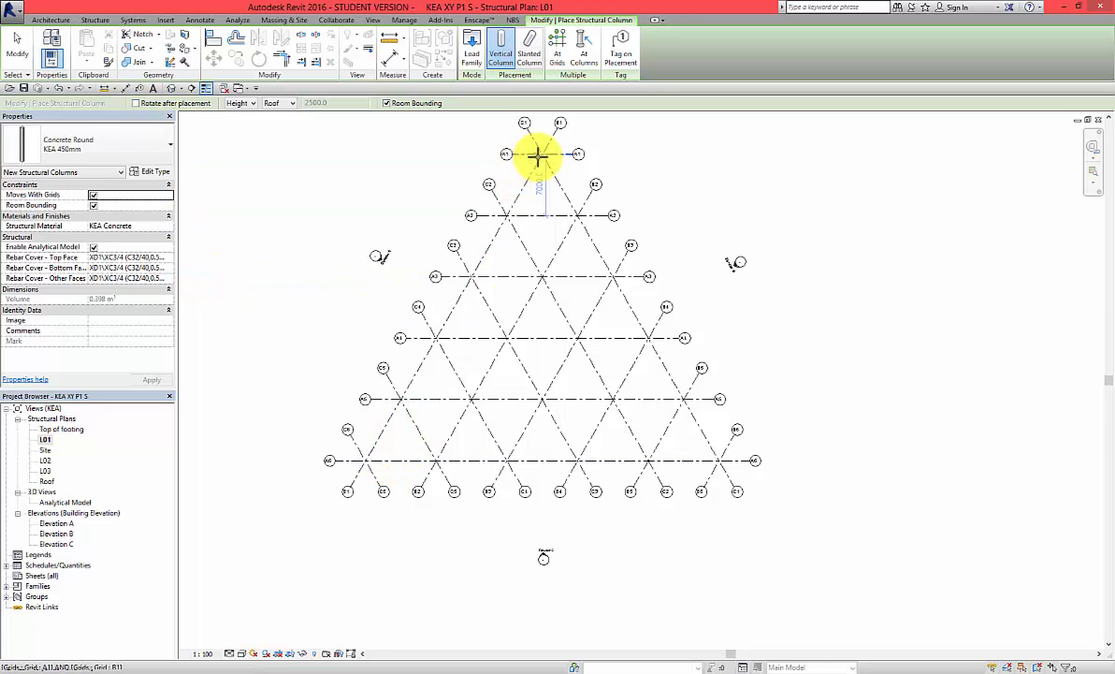
Step: Place KEA 450mm columns at the grid intersections A1/B1, A2/C2 and A2/B2
{"action": "scroll", "coordinate": [540, 155], "scroll_direction": "up", "scroll_amount": 5}
{"action": "scroll", "coordinate": [542, 155], "scroll_direction": "up", "scroll_amount": 4}
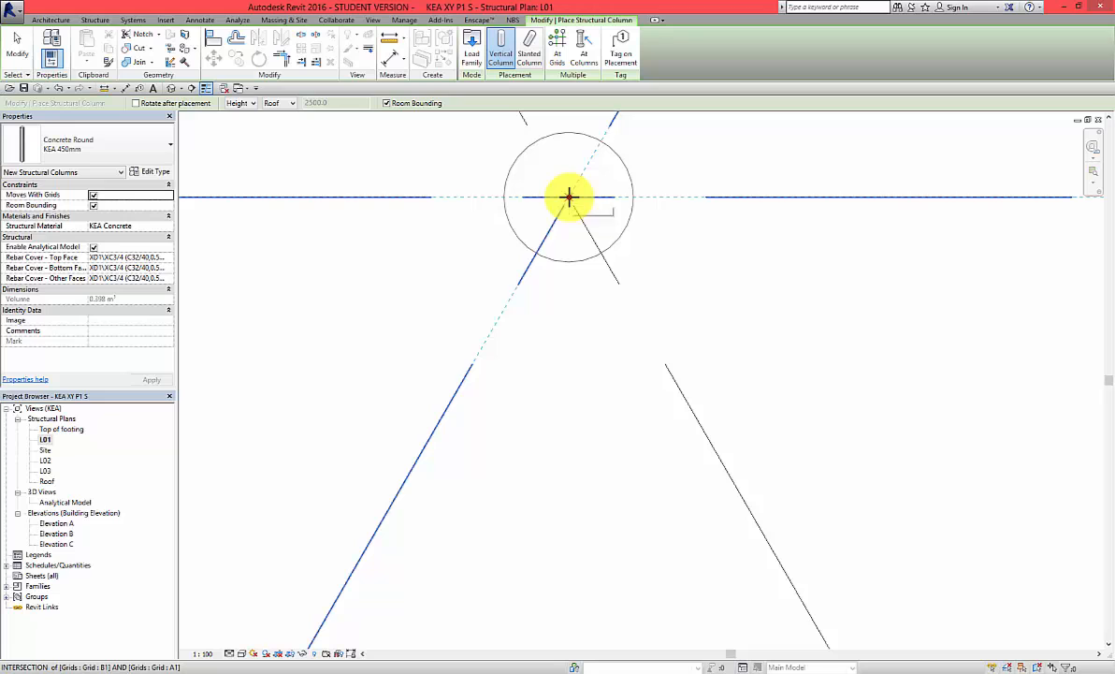
{"action": "left_click", "coordinate": [569, 197]}
{"action": "scroll", "coordinate": [498, 290], "scroll_direction": "down", "scroll_amount": 5}
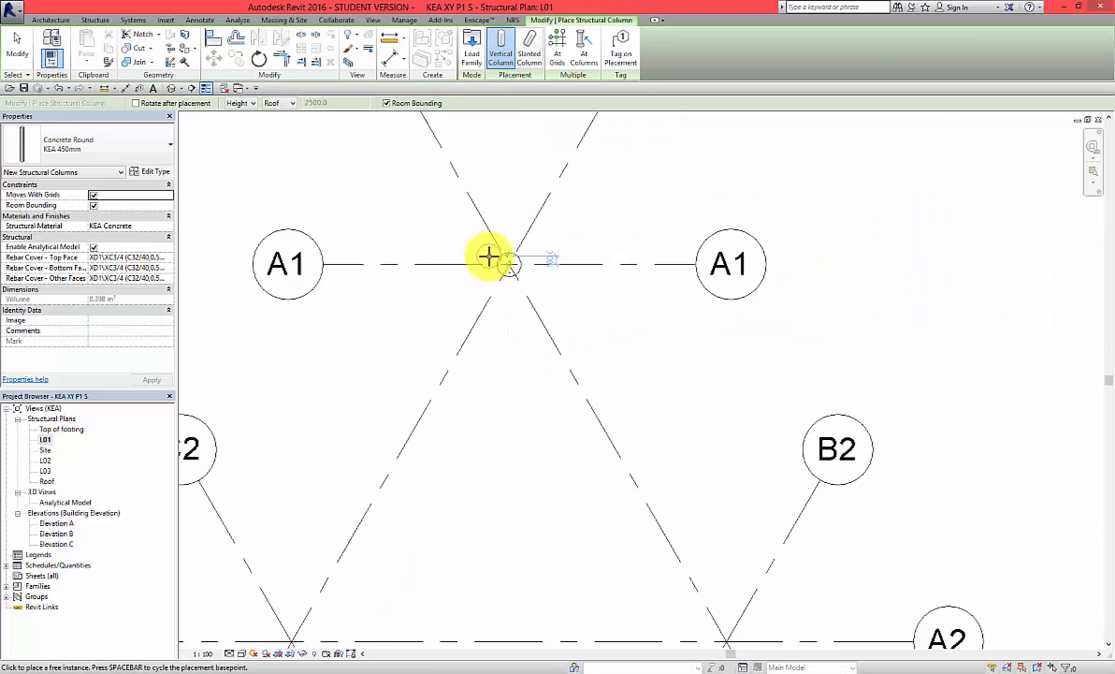
{"action": "scroll", "coordinate": [489, 255], "scroll_direction": "down", "scroll_amount": 5}
{"action": "scroll", "coordinate": [418, 411], "scroll_direction": "up", "scroll_amount": 5}
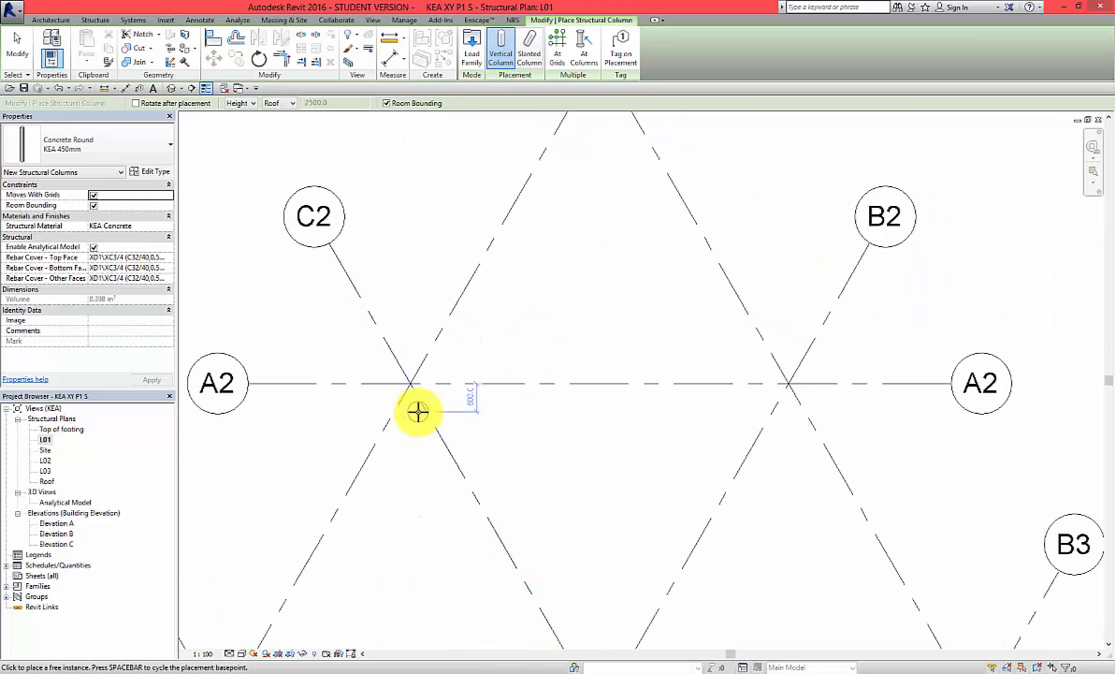
{"action": "left_click", "coordinate": [402, 356]}
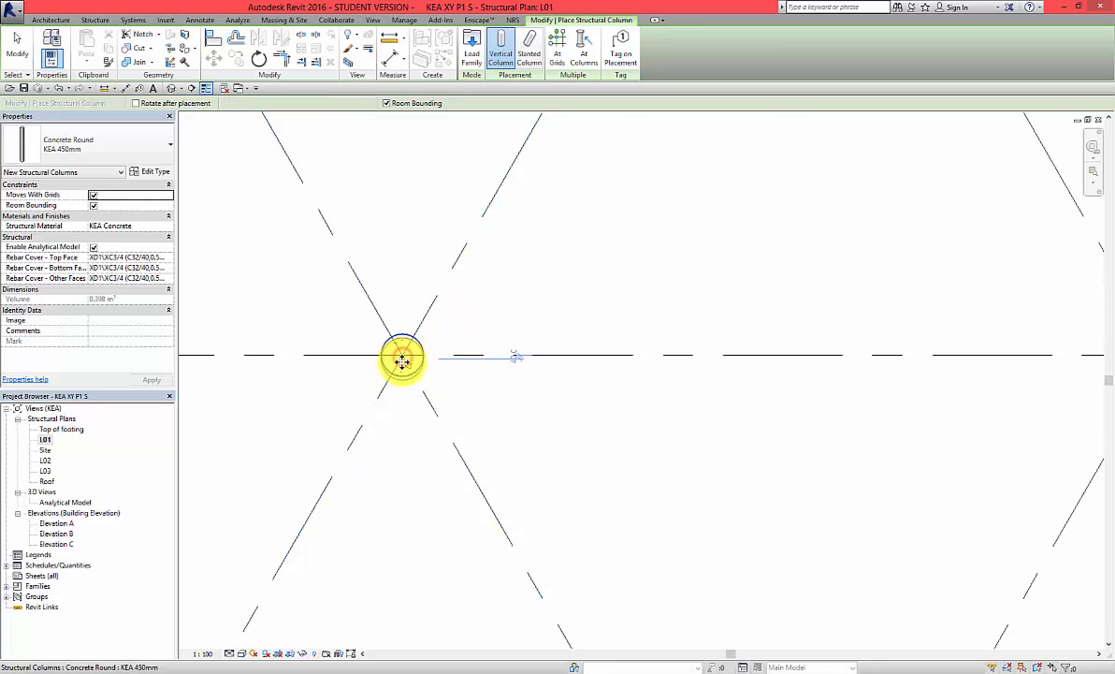
{"action": "scroll", "coordinate": [404, 359], "scroll_direction": "down", "scroll_amount": 4}
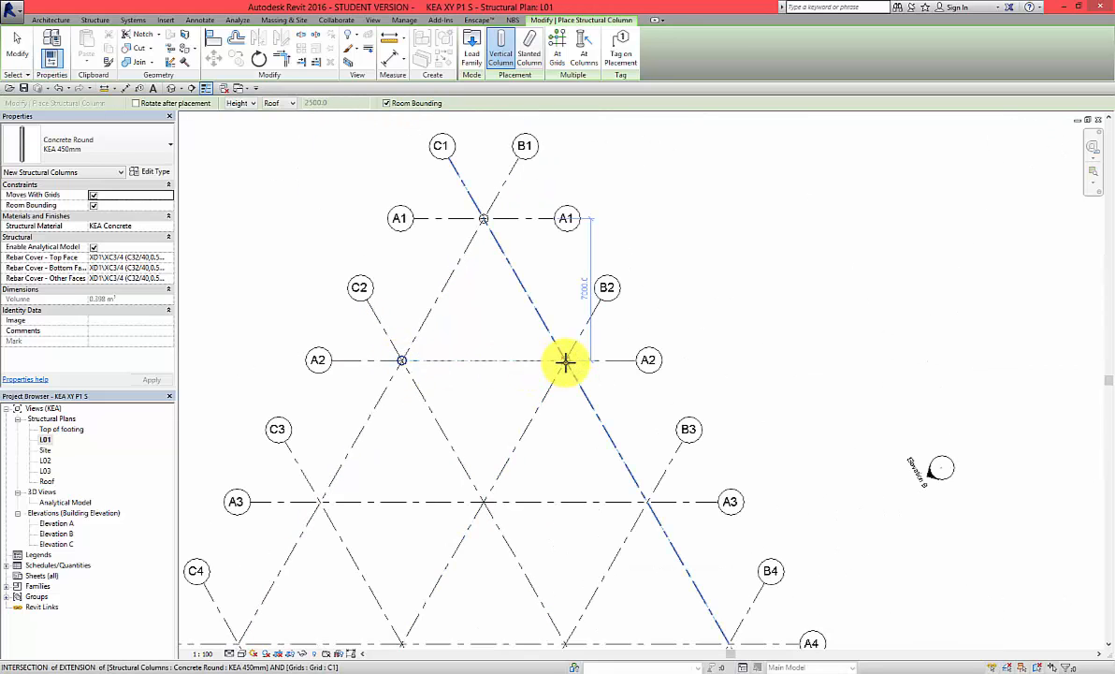
{"action": "scroll", "coordinate": [565, 362], "scroll_direction": "up", "scroll_amount": 5}
{"action": "left_click", "coordinate": [565, 360]}
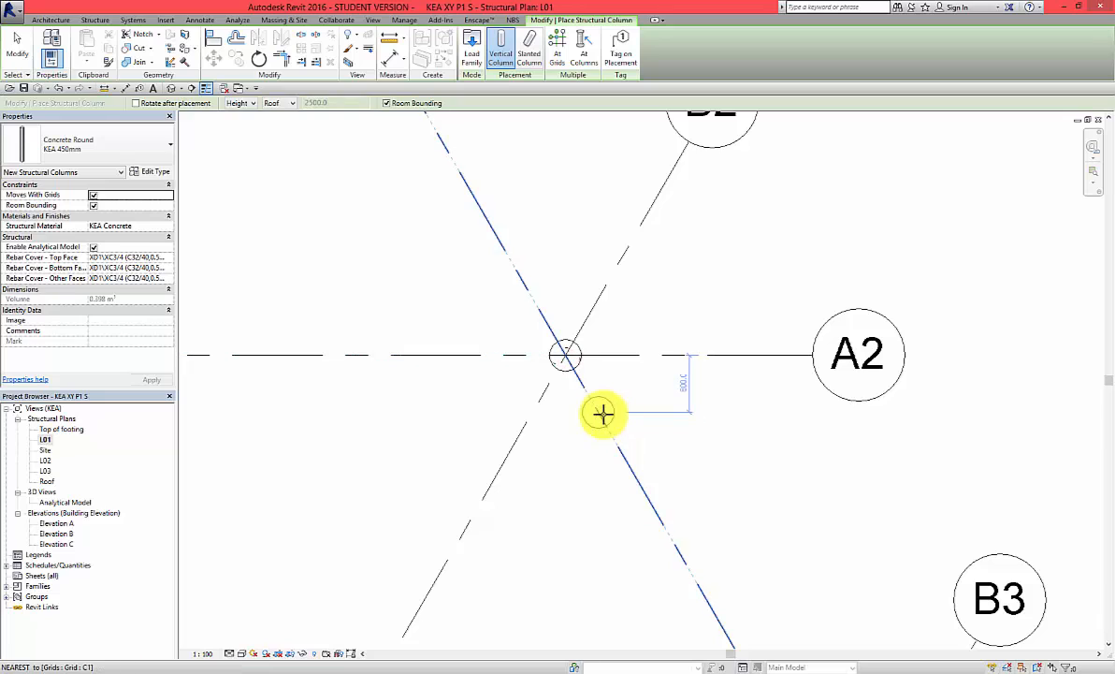
Step: Inspect the placed columns in the default 3D view, end column placement and return to the L01 structural plan
{"action": "left_click", "coordinate": [171, 92]}
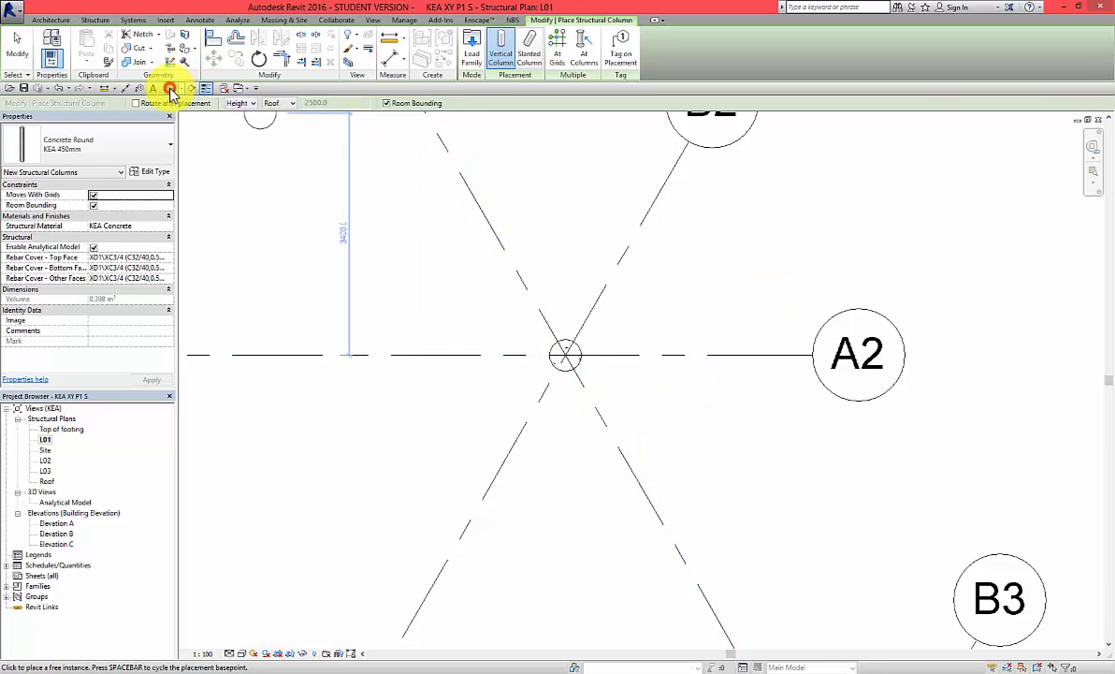
{"action": "scroll", "coordinate": [540, 350], "scroll_direction": "down", "scroll_amount": 2}
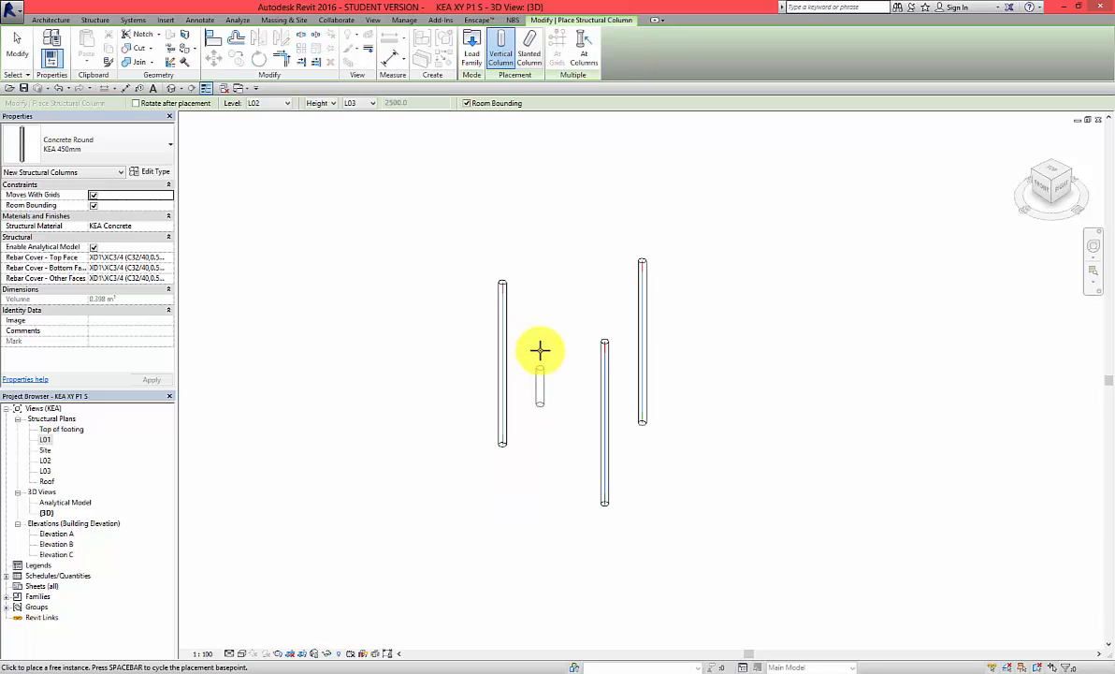
{"action": "key", "text": "Escape"}
{"action": "middle_click_drag", "start_coordinate": [540, 350], "coordinate": [510, 429], "text": "shift"}
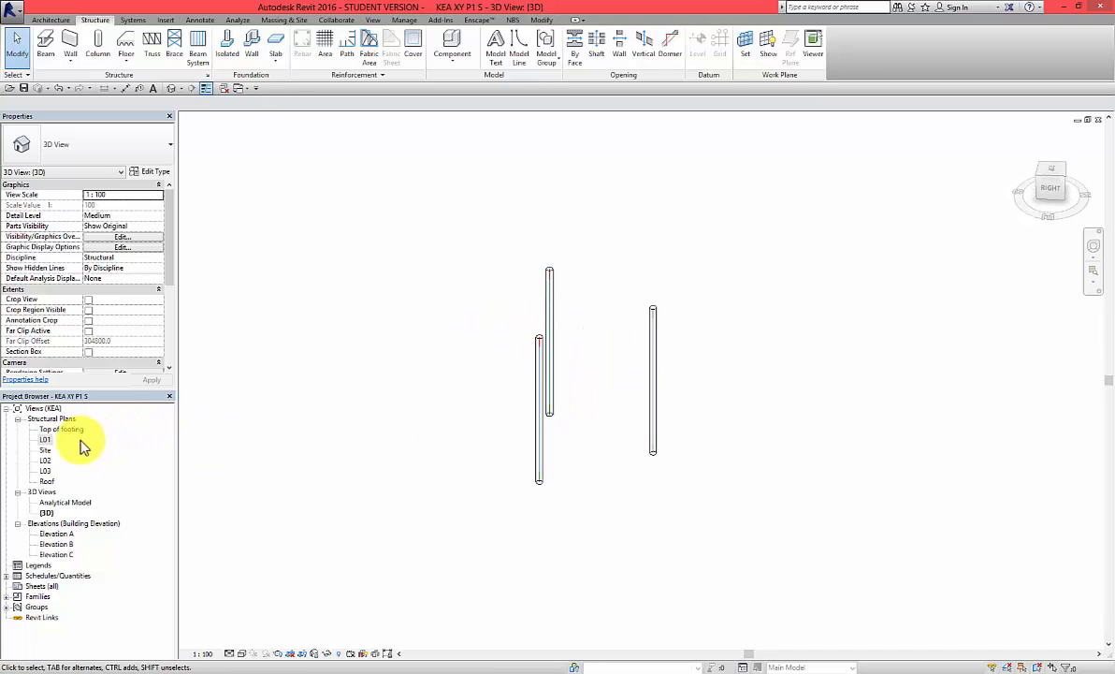
{"action": "double_click", "coordinate": [47, 439]}
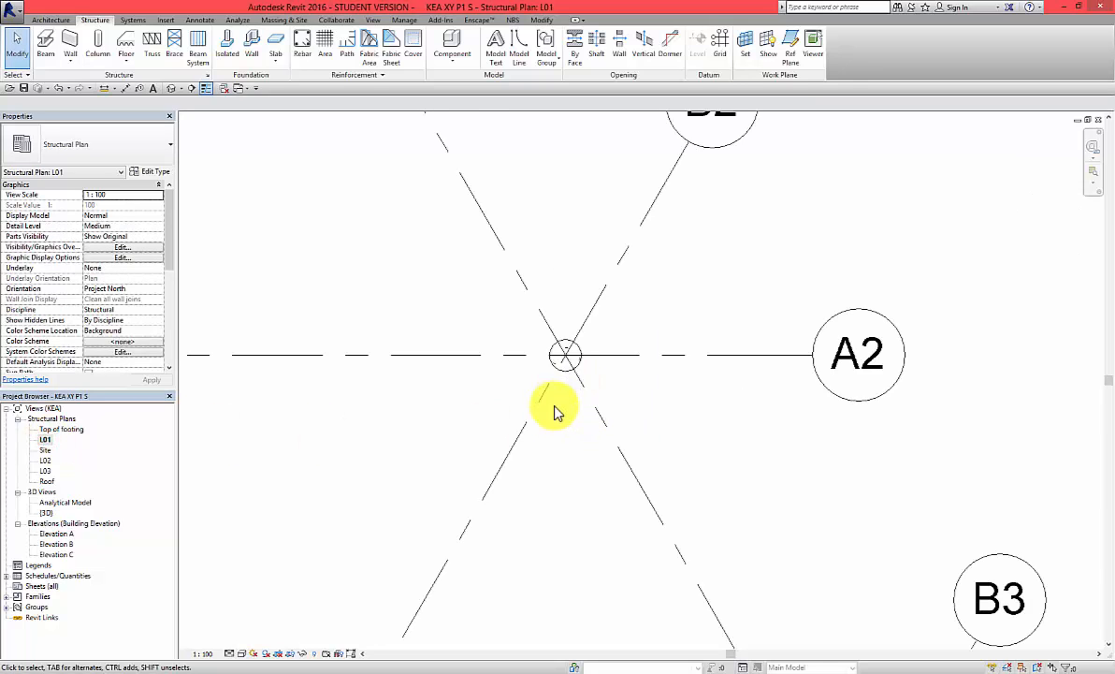
{"action": "scroll", "coordinate": [558, 409], "scroll_direction": "down", "scroll_amount": 4}
{"action": "scroll", "coordinate": [557, 409], "scroll_direction": "down", "scroll_amount": 1}
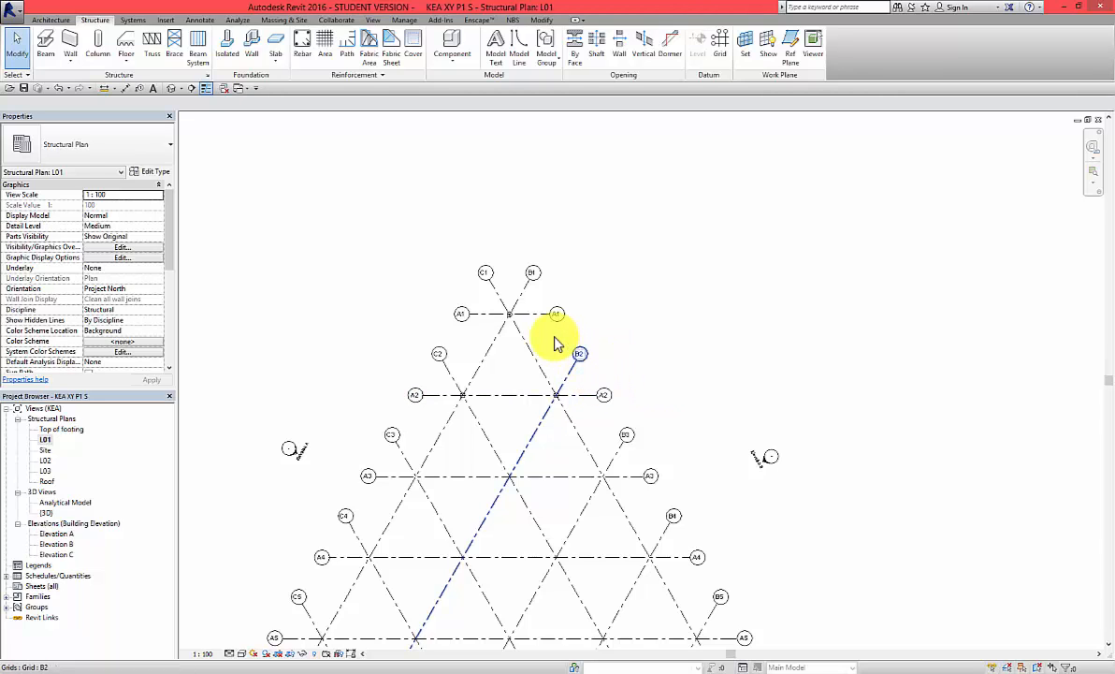
Step: Create a similar column from the KEA 450mm column at A1/B1, with Roof as its top level
{"action": "scroll", "coordinate": [547, 360], "scroll_direction": "up", "scroll_amount": 5}
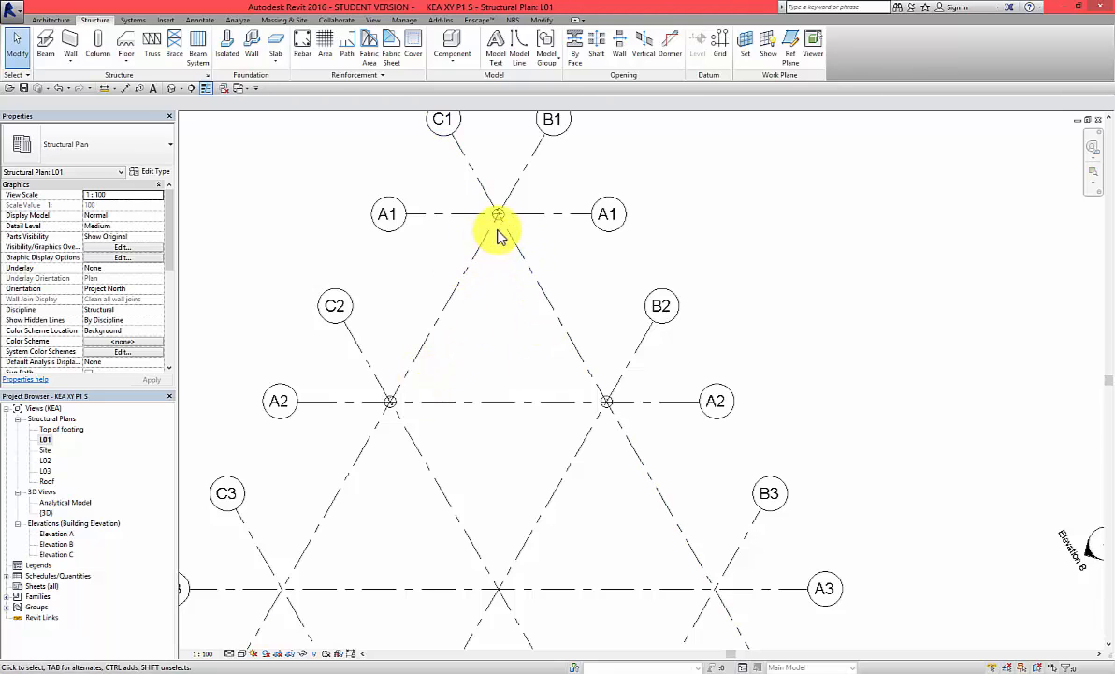
{"action": "left_click", "coordinate": [499, 217]}
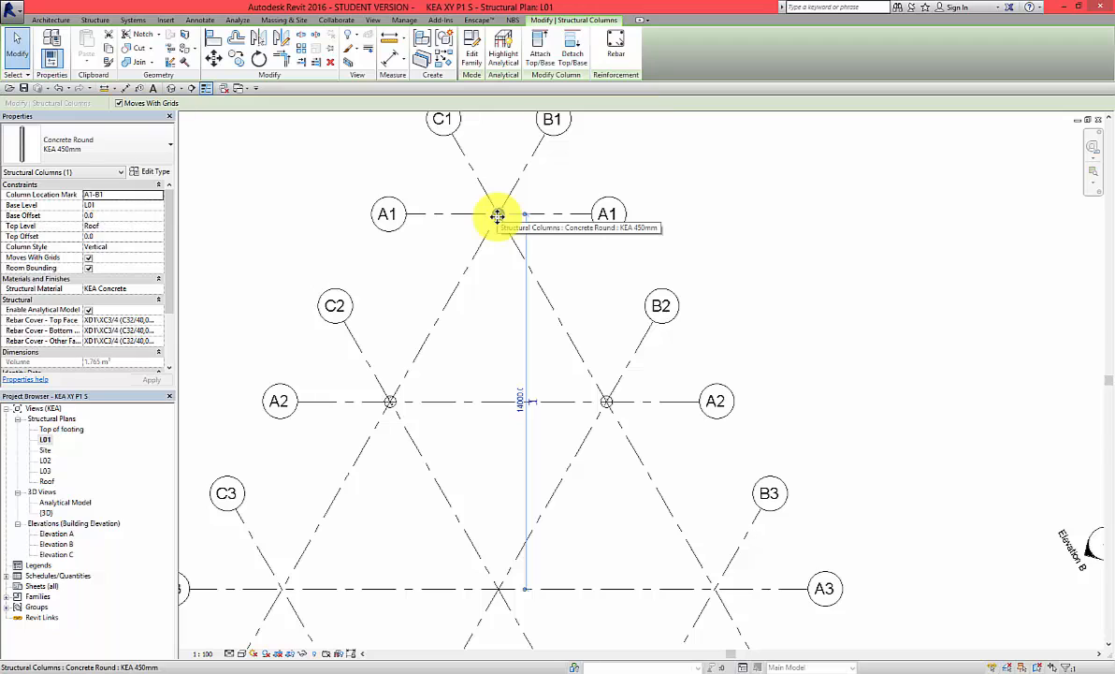
{"action": "right_click", "coordinate": [497, 216]}
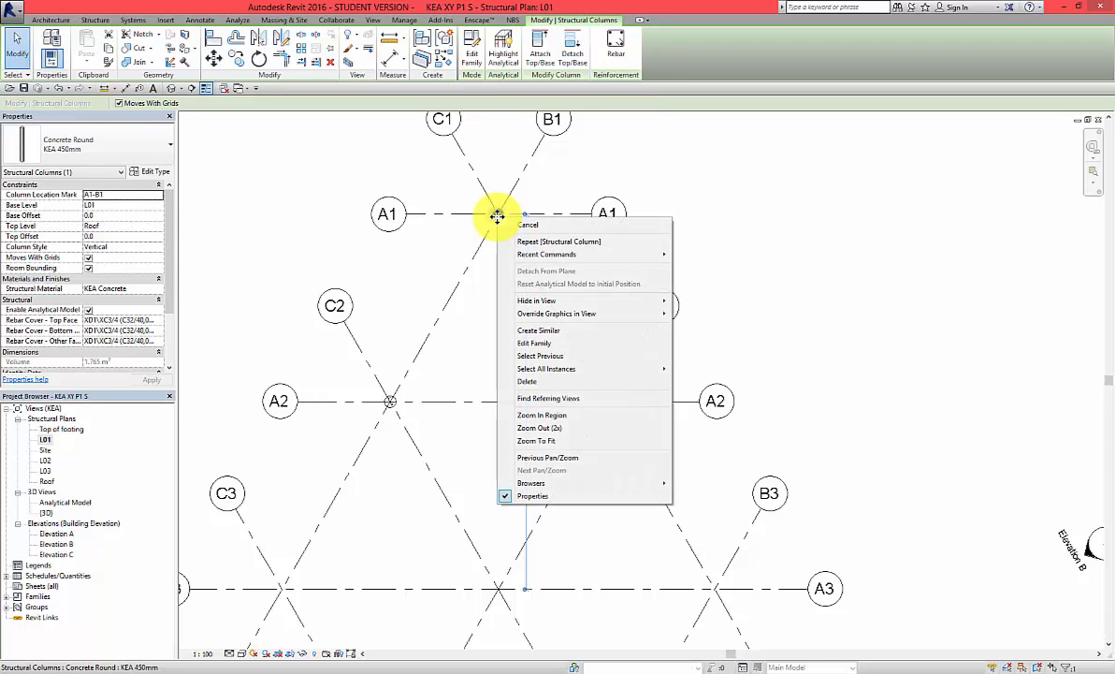
{"action": "left_click", "coordinate": [546, 332]}
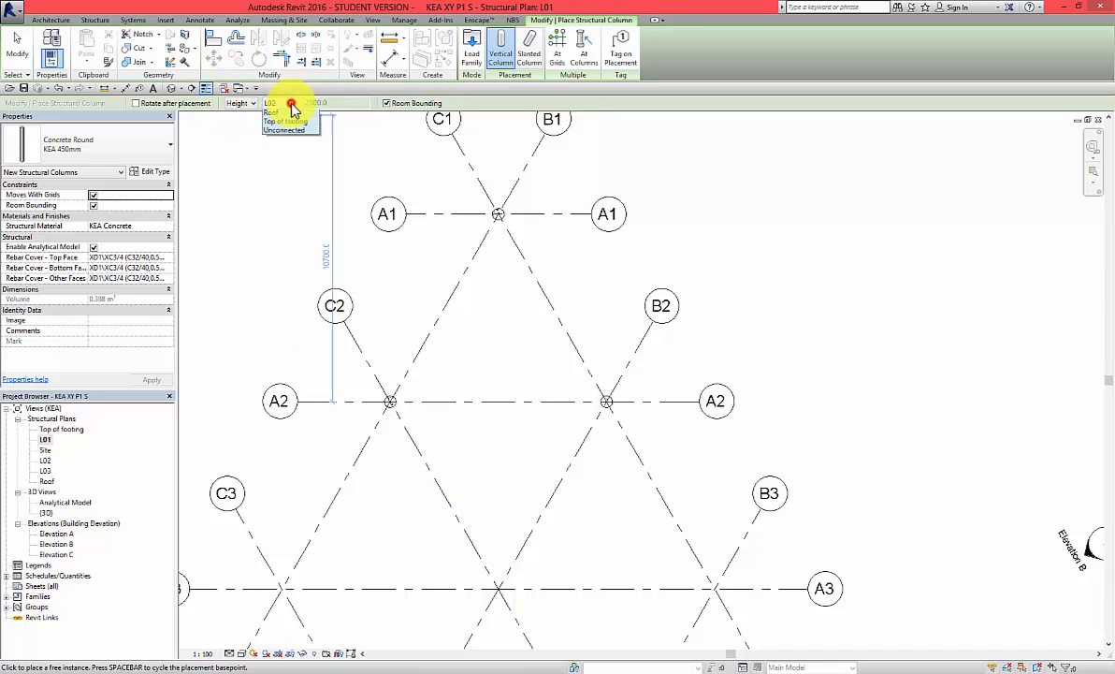
{"action": "left_click", "coordinate": [284, 141]}
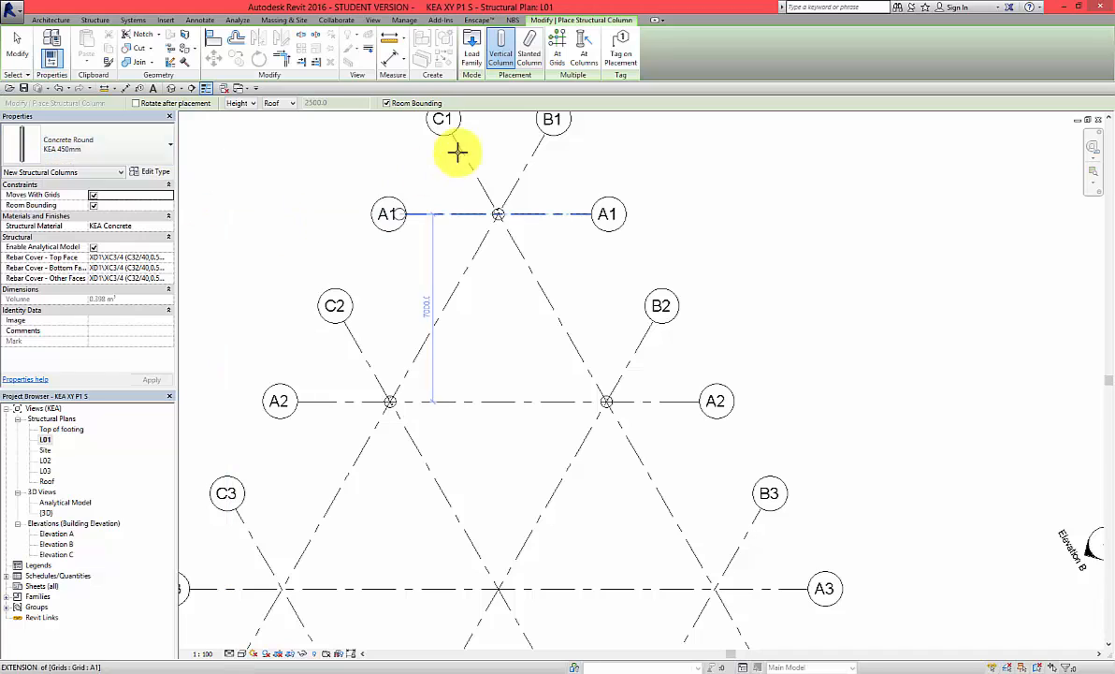
Step: Place KEA 450mm columns at all intersections of the complete grid using At Grids and finish the placement
{"action": "left_click", "coordinate": [560, 58]}
{"action": "scroll", "coordinate": [465, 211], "scroll_direction": "down", "scroll_amount": 5}
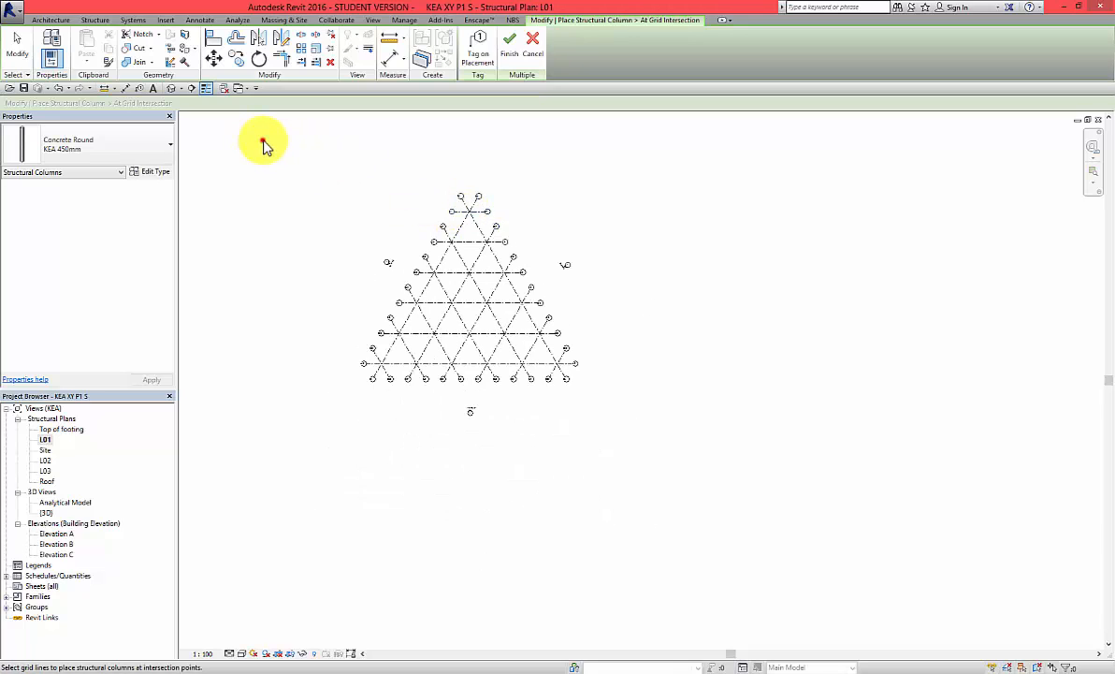
{"action": "left_click_drag", "start_coordinate": [264, 143], "coordinate": [627, 409]}
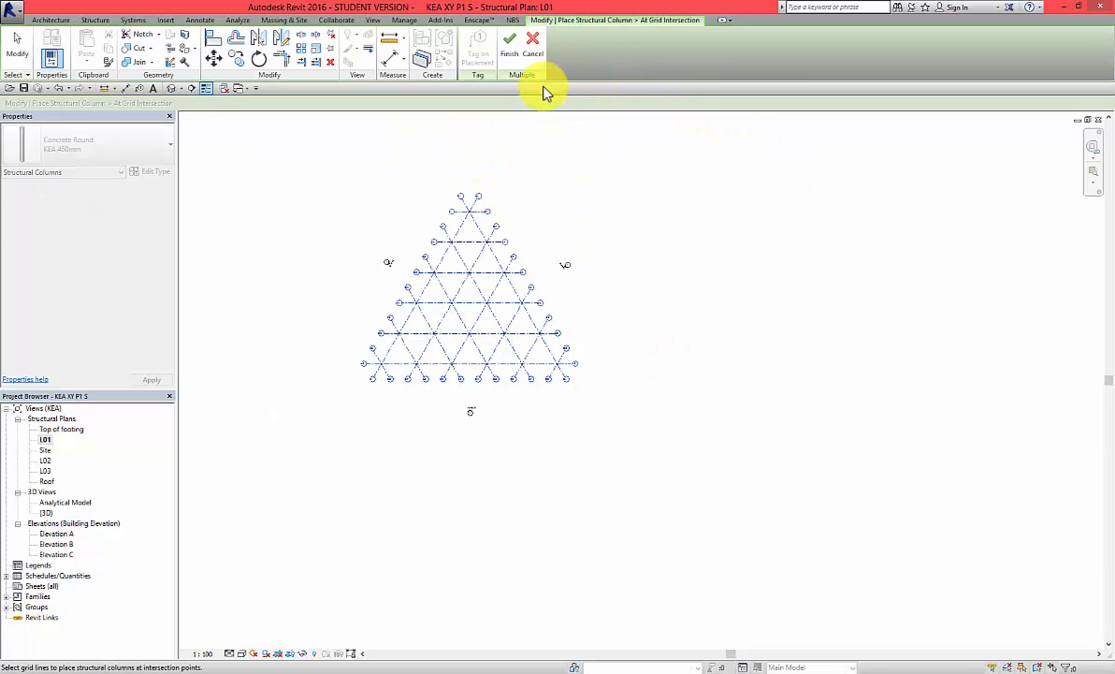
{"action": "left_click", "coordinate": [510, 47]}
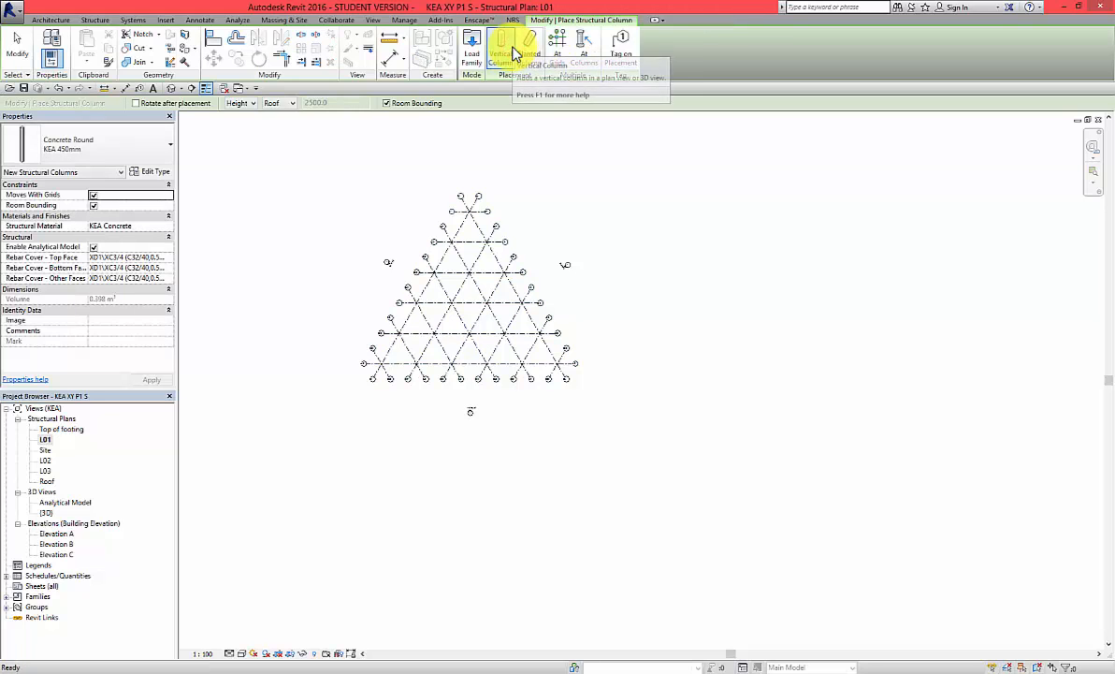
Step: Inspect the columns along grids A5 and A6 from C1 to B1 in plan and end column placement
{"action": "scroll", "coordinate": [467, 412], "scroll_direction": "up", "scroll_amount": 6}
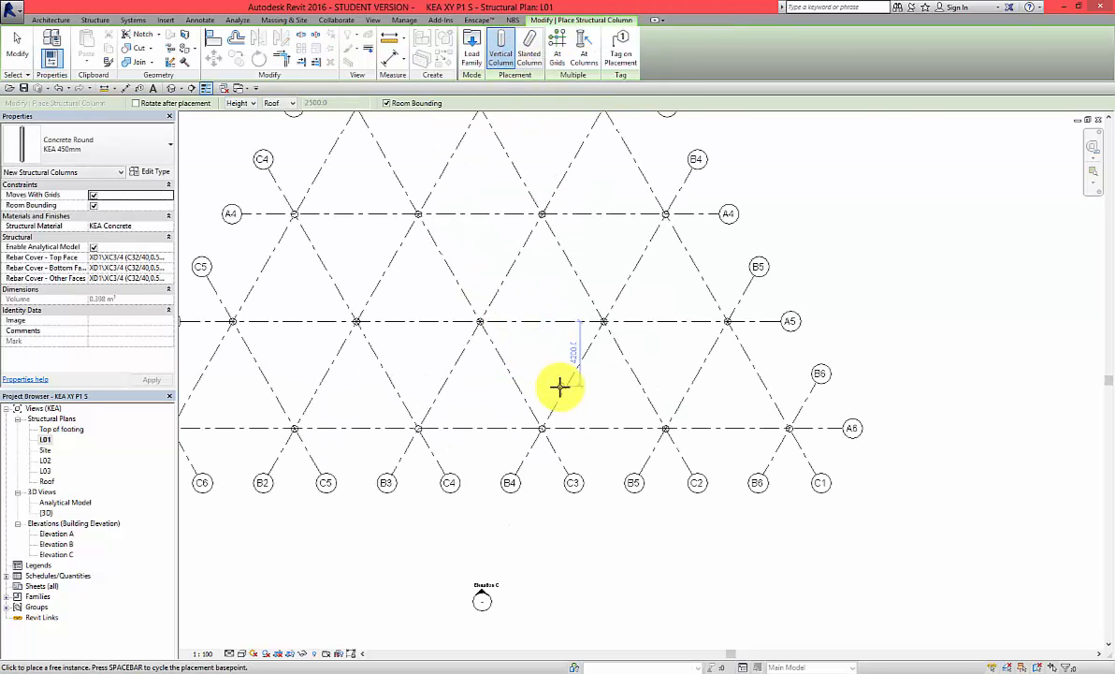
{"action": "scroll", "coordinate": [742, 458], "scroll_direction": "up", "scroll_amount": 3}
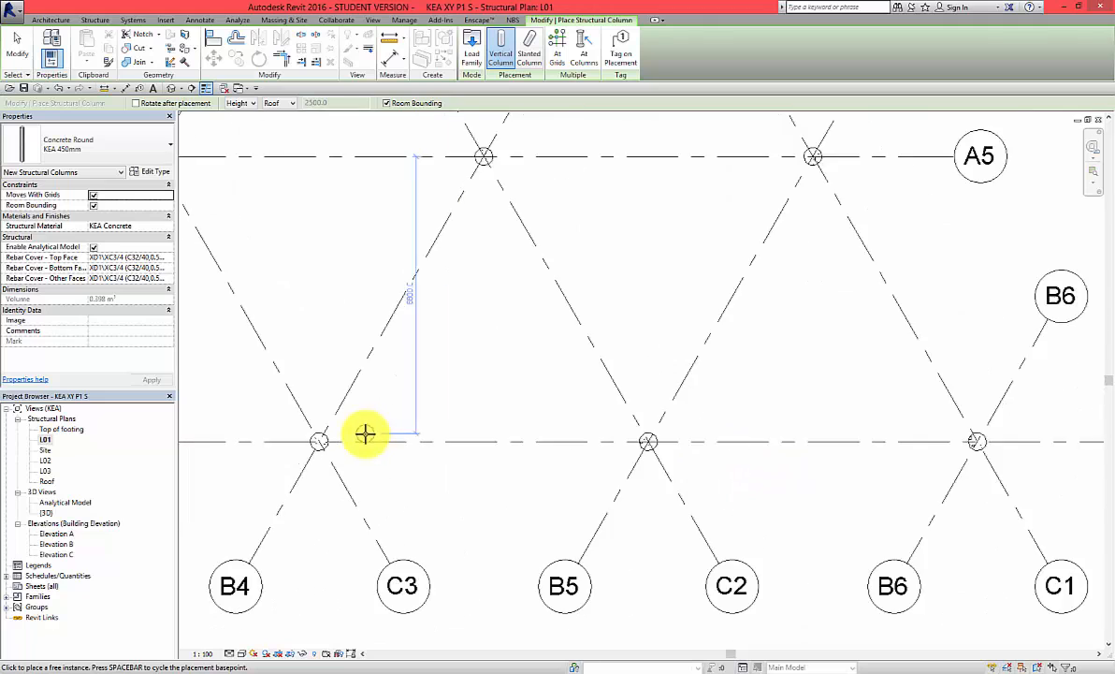
{"action": "scroll", "coordinate": [775, 451], "scroll_direction": "up", "scroll_amount": 2}
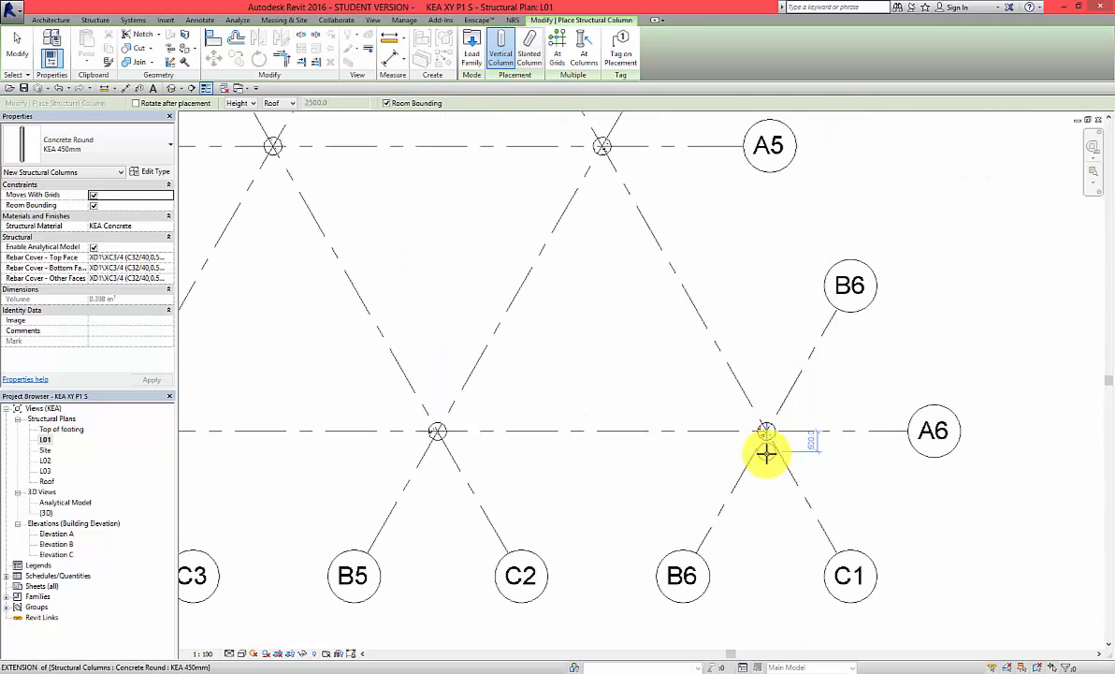
{"action": "scroll", "coordinate": [769, 453], "scroll_direction": "down", "scroll_amount": 3}
{"action": "scroll", "coordinate": [765, 452], "scroll_direction": "down", "scroll_amount": 4}
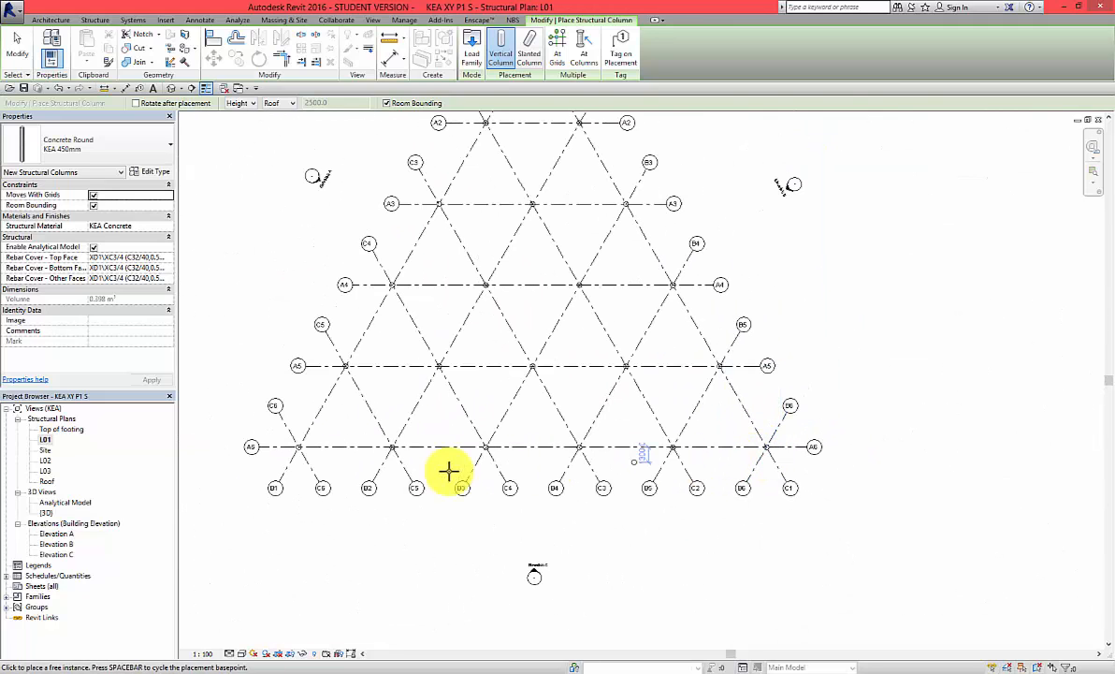
{"action": "scroll", "coordinate": [329, 441], "scroll_direction": "down", "scroll_amount": 2}
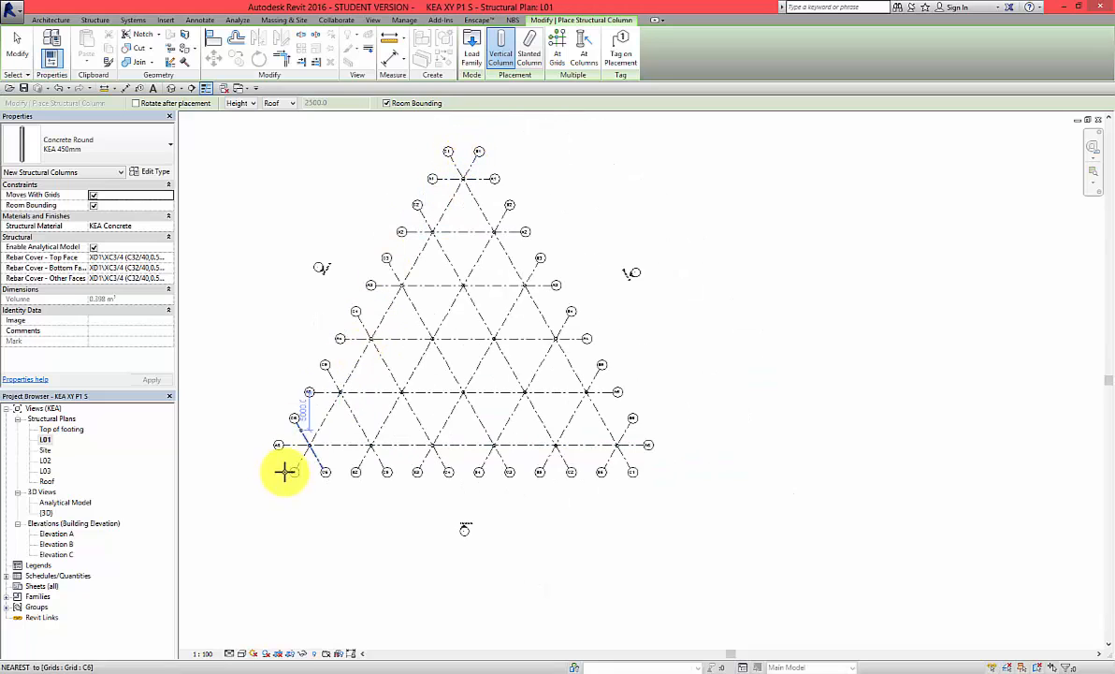
{"action": "scroll", "coordinate": [310, 458], "scroll_direction": "up", "scroll_amount": 2}
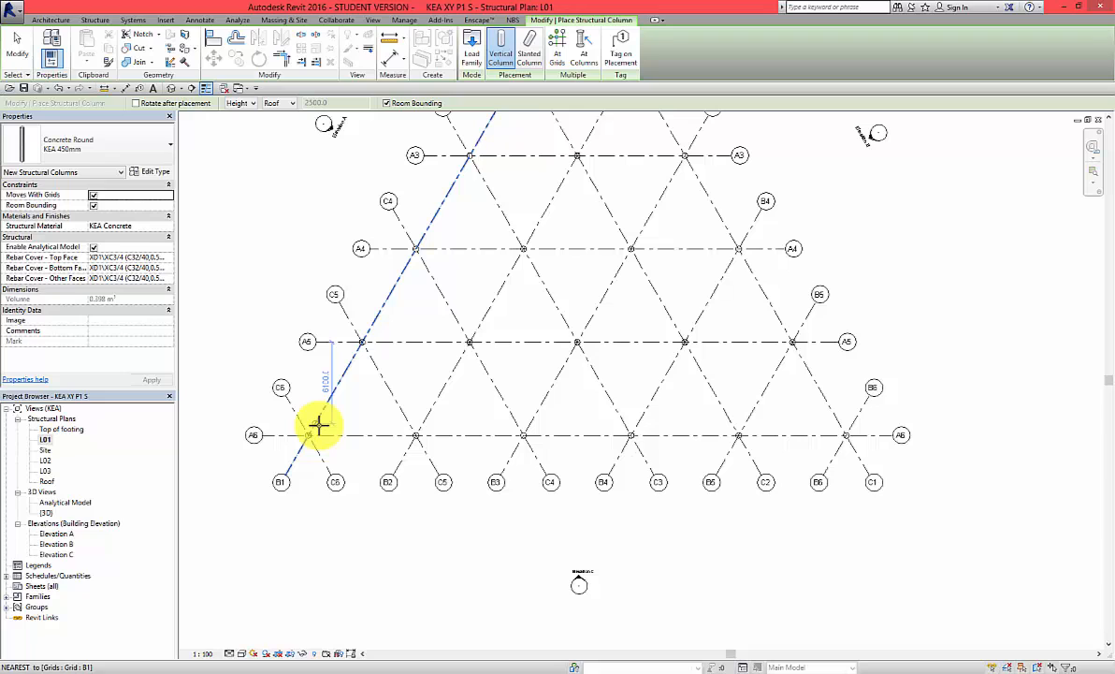
{"action": "key", "text": "Escape"}
{"action": "key", "text": "Escape"}
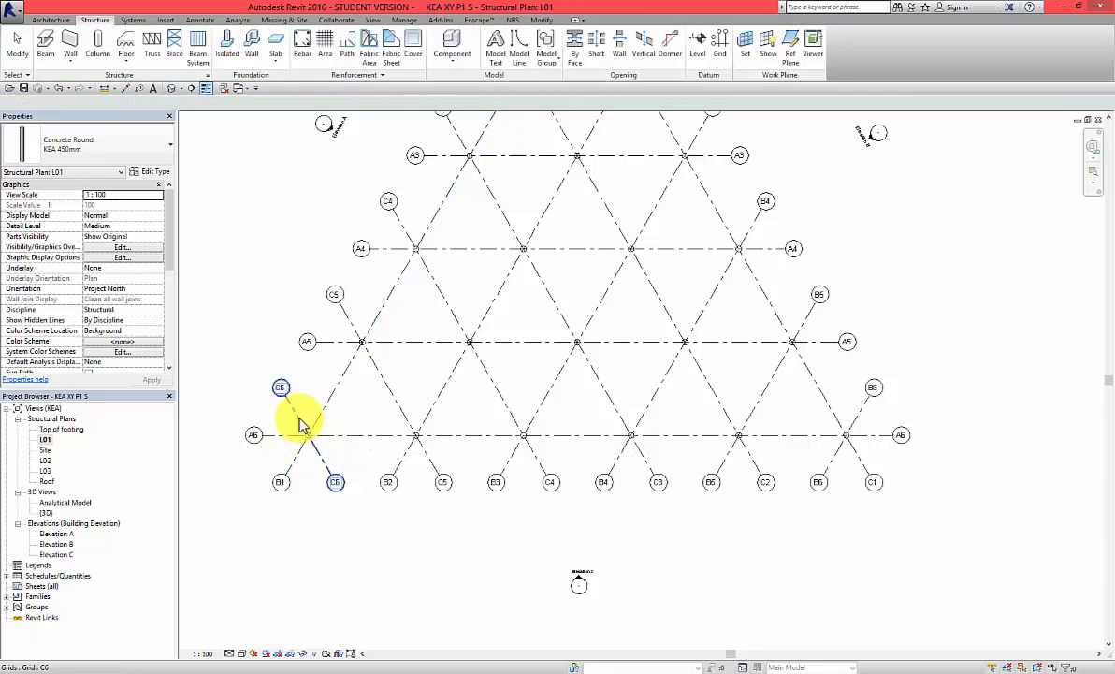
{"action": "left_click", "coordinate": [310, 442]}
{"action": "left_click", "coordinate": [305, 457]}
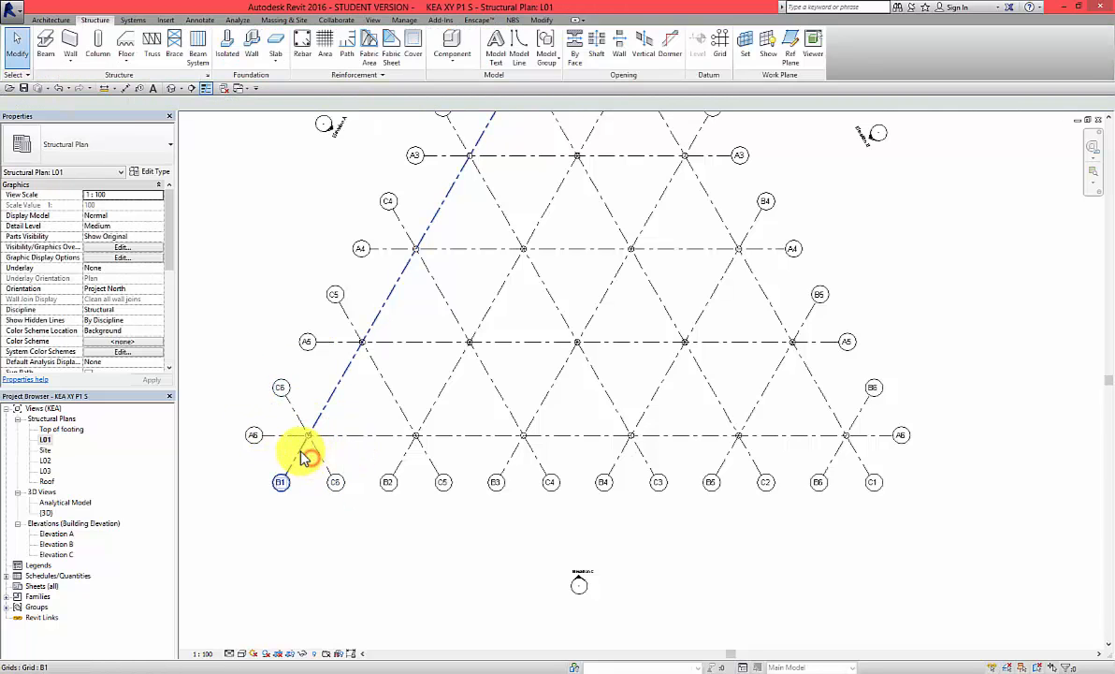
{"action": "left_click", "coordinate": [301, 451]}
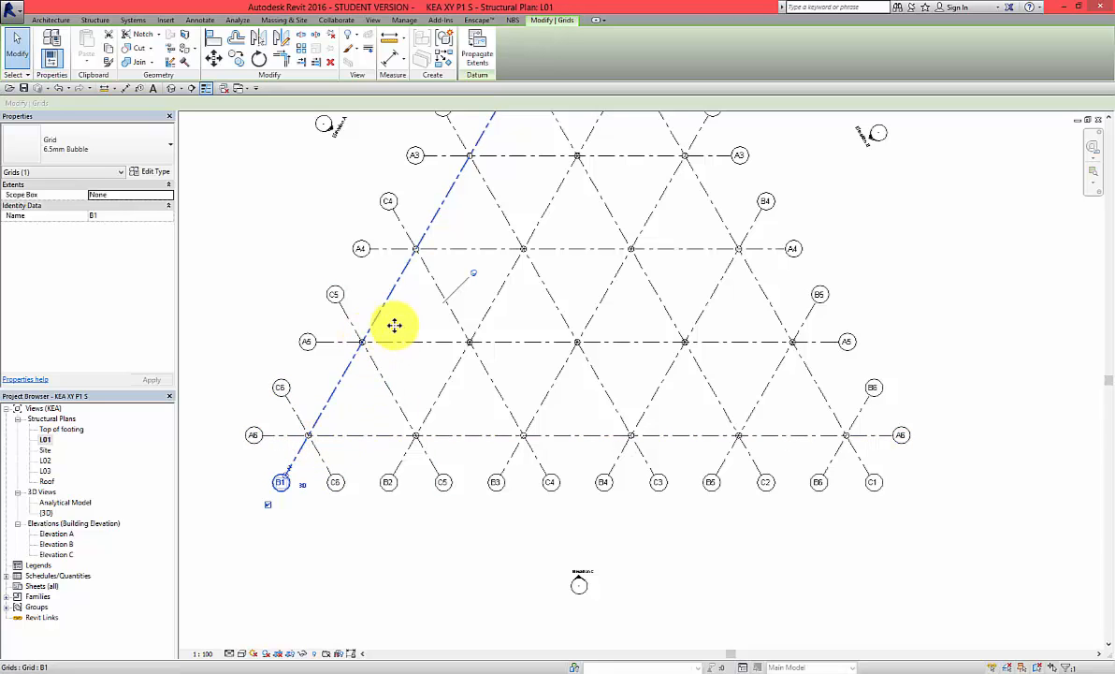
{"action": "key", "text": "Escape"}
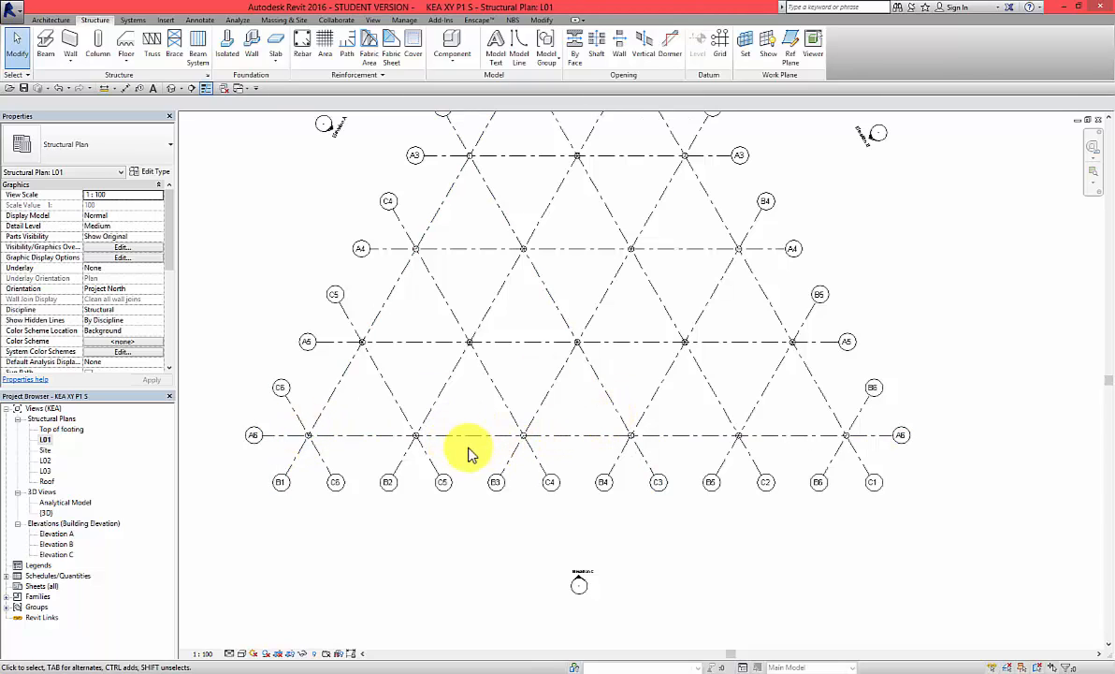
Step: Check the columns around grids A1 to A3 in plan and examine the whole column layout in the default 3D view
{"action": "scroll", "coordinate": [413, 473], "scroll_direction": "down", "scroll_amount": 4}
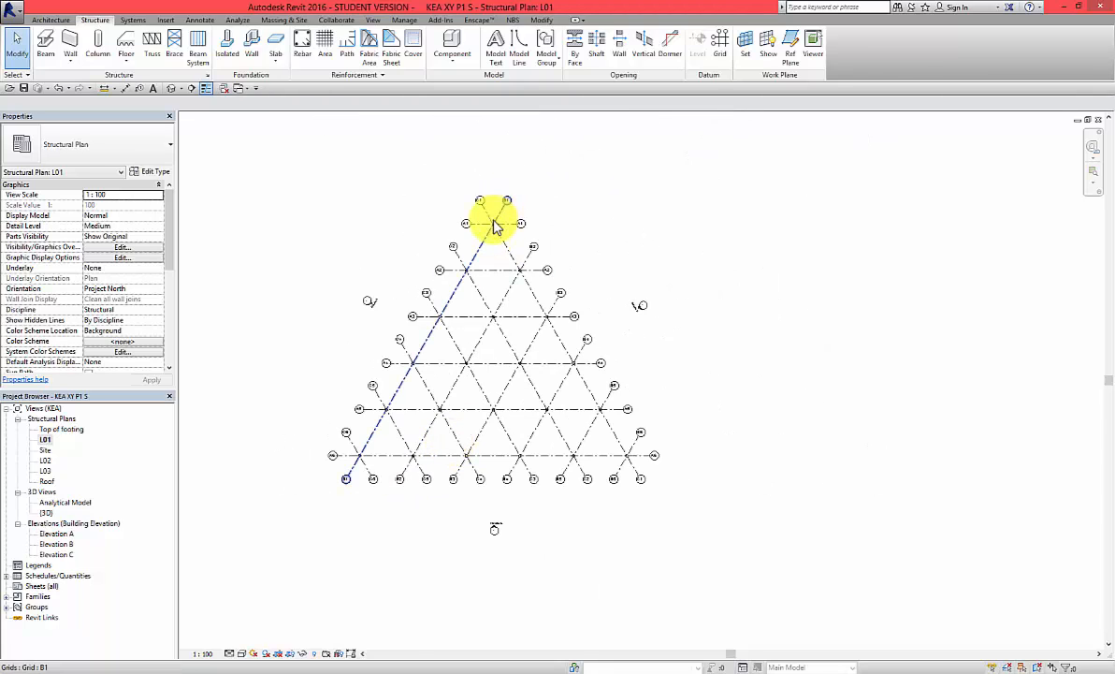
{"action": "scroll", "coordinate": [494, 225], "scroll_direction": "up", "scroll_amount": 5}
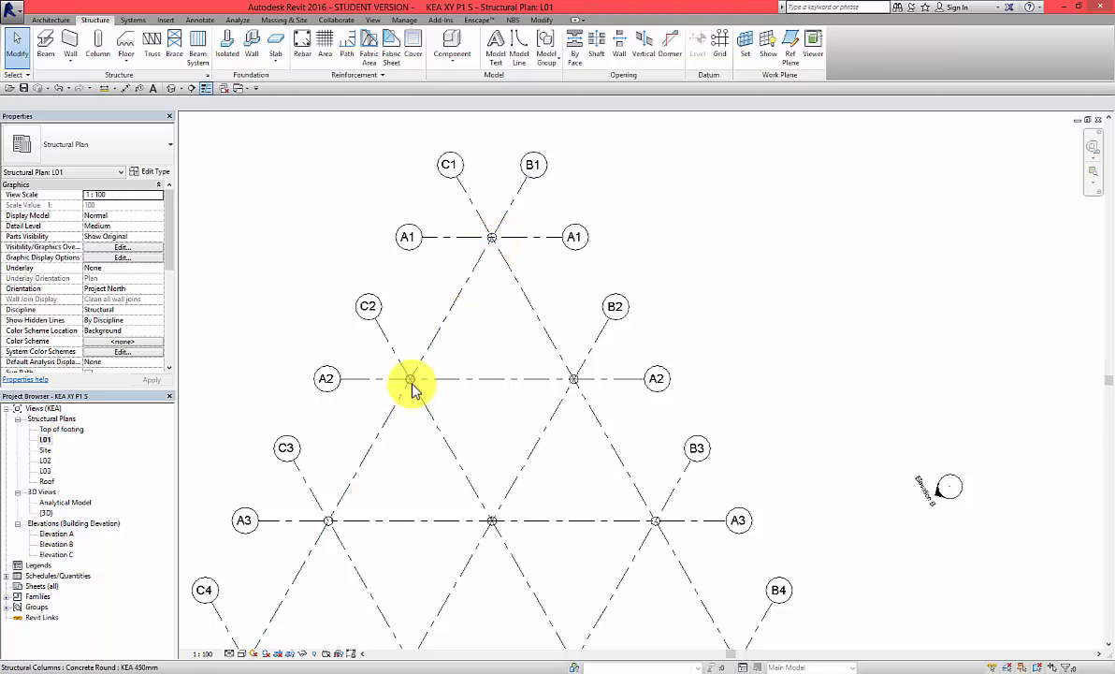
{"action": "scroll", "coordinate": [412, 384], "scroll_direction": "down", "scroll_amount": 4}
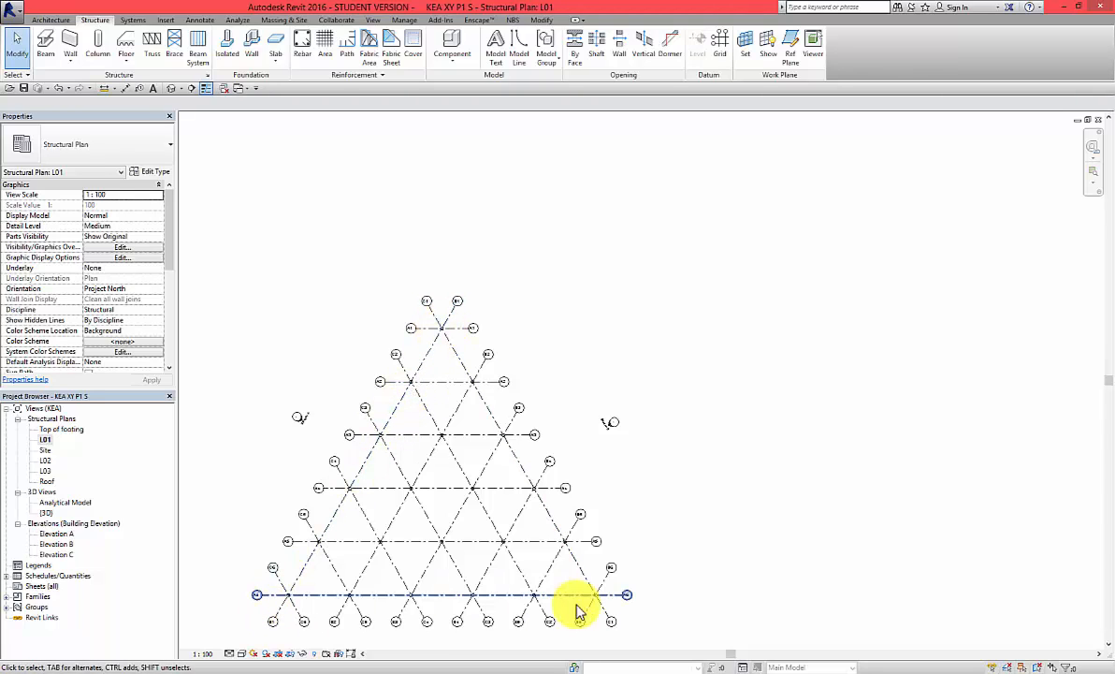
{"action": "left_click", "coordinate": [172, 89]}
{"action": "middle_click_drag", "start_coordinate": [486, 229], "coordinate": [694, 319], "text": "shift"}
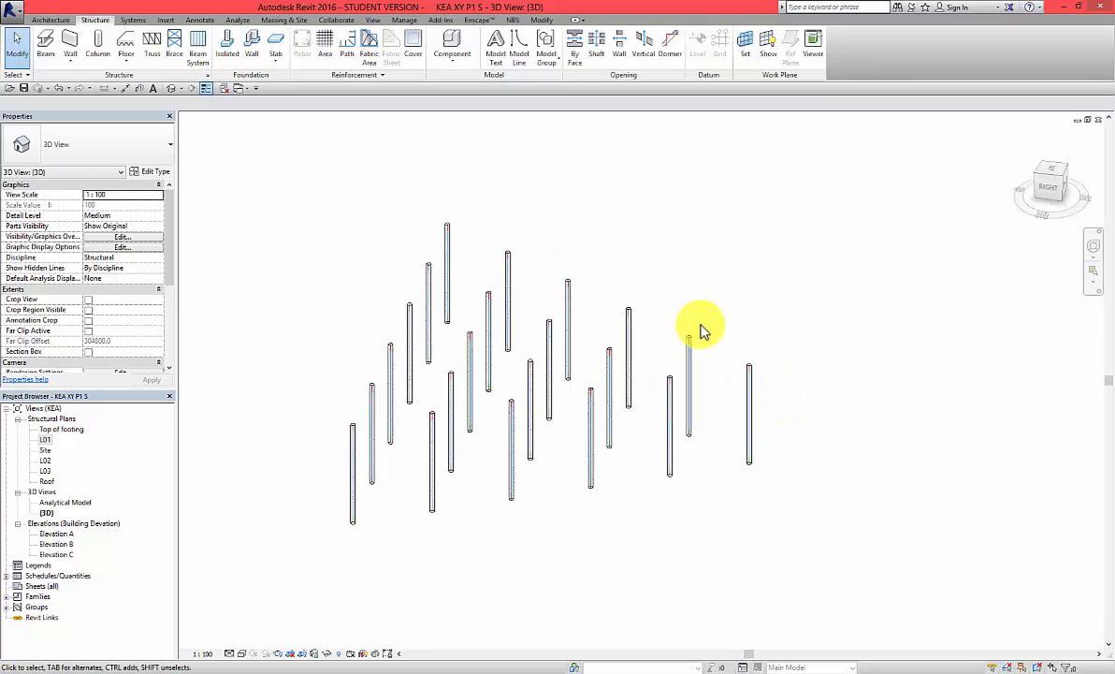